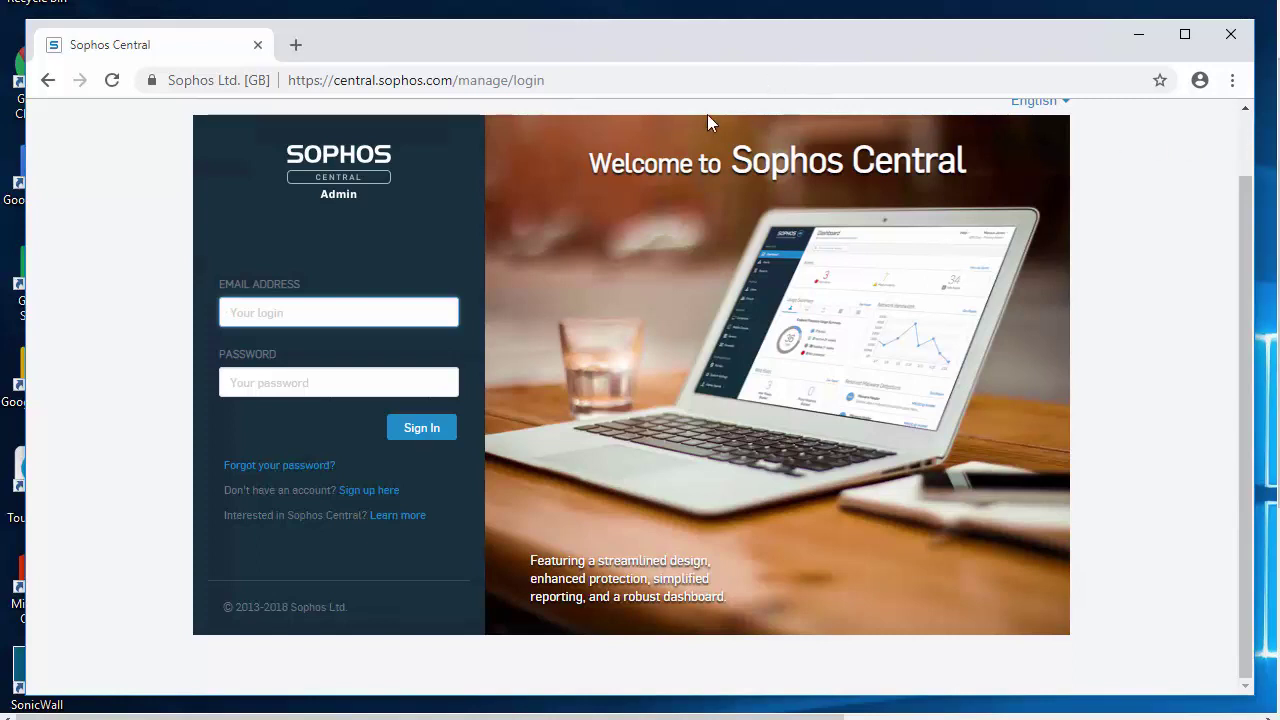
Step: Sign in to Sophos Central with the saved support administrator email and the account password
click(417, 308)
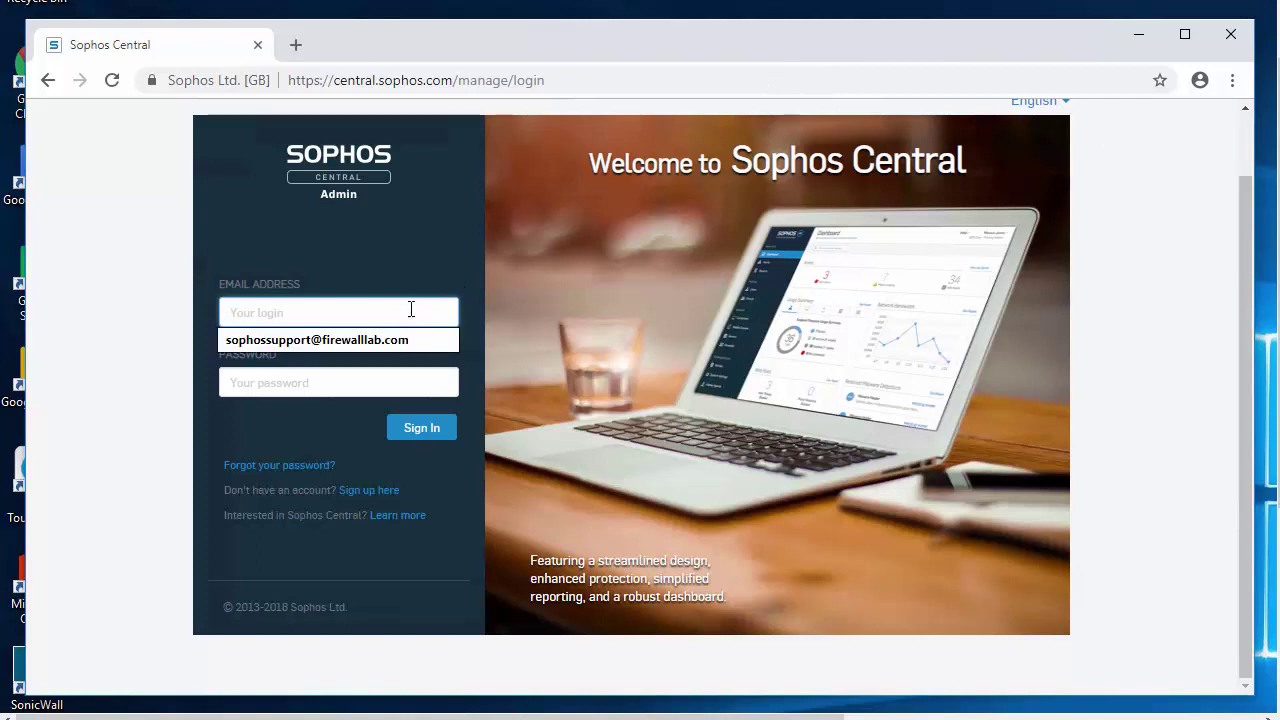
key(Down)
key(Return)
scroll(365, 420, up, 1)
key(Tab)
text(************)
key(Return)
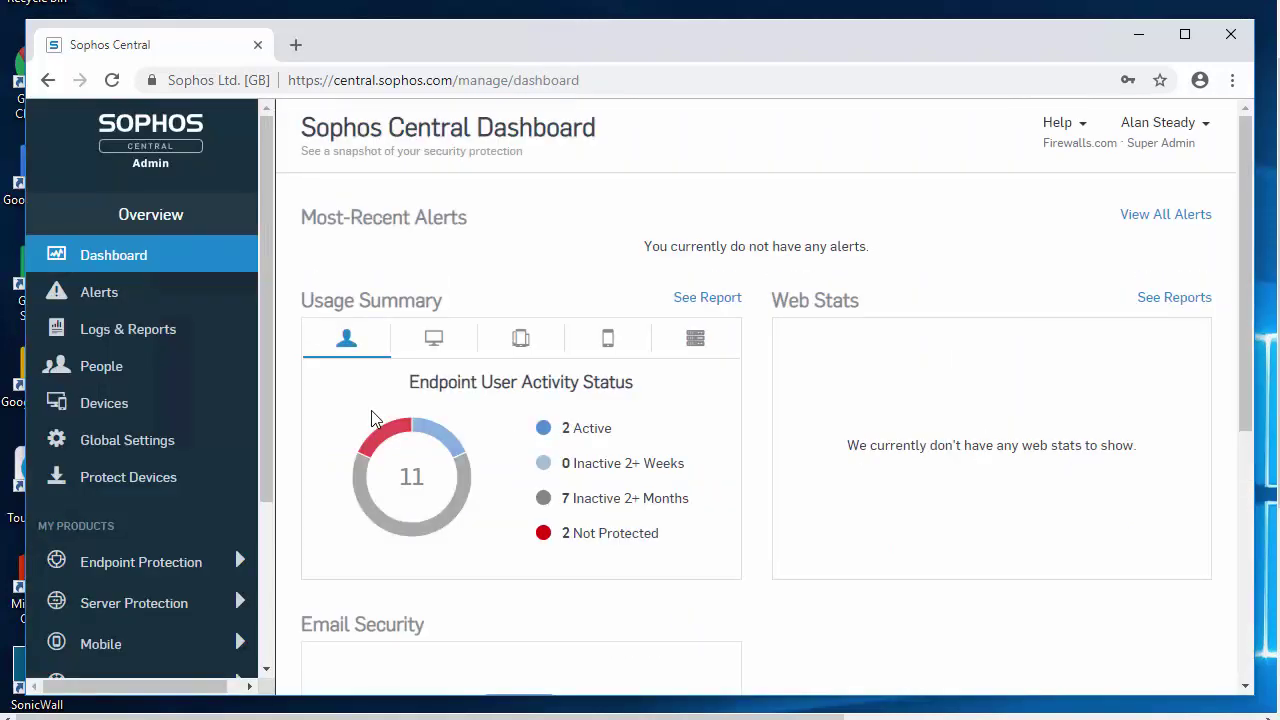
Step: Download the AD Sync installer from People's Active Directory Sync settings page
click(121, 381)
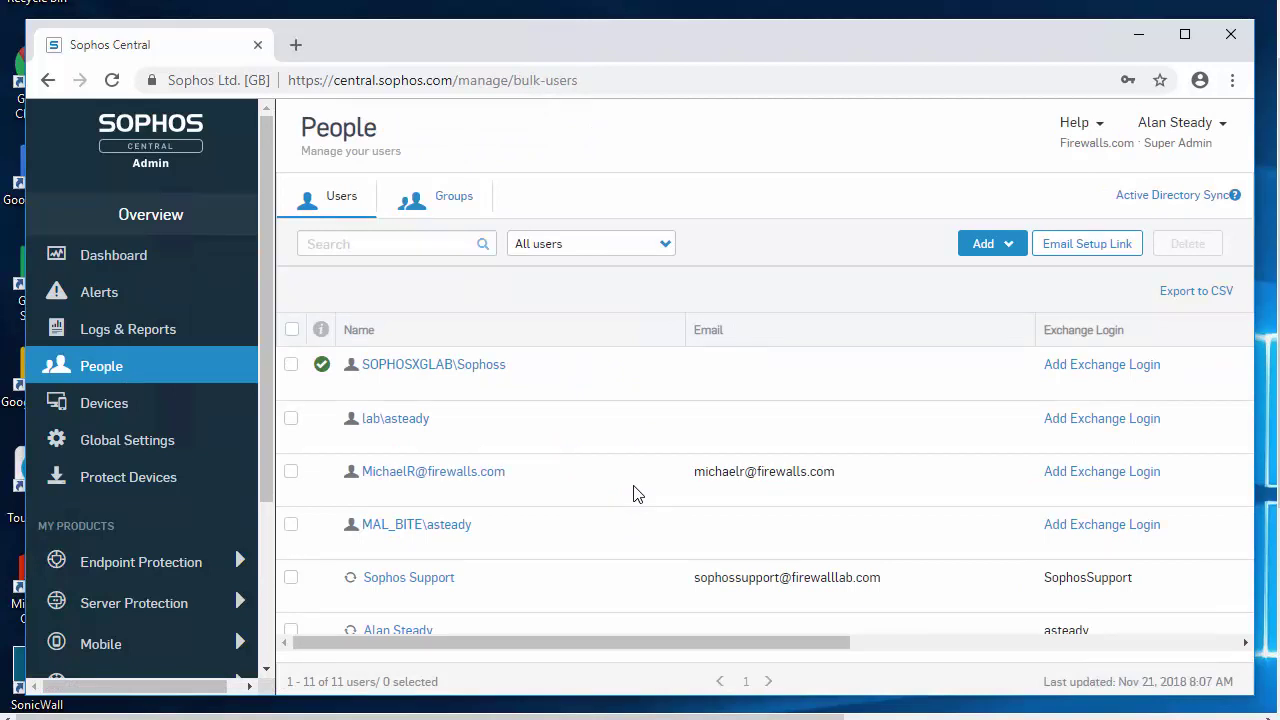
click(1174, 207)
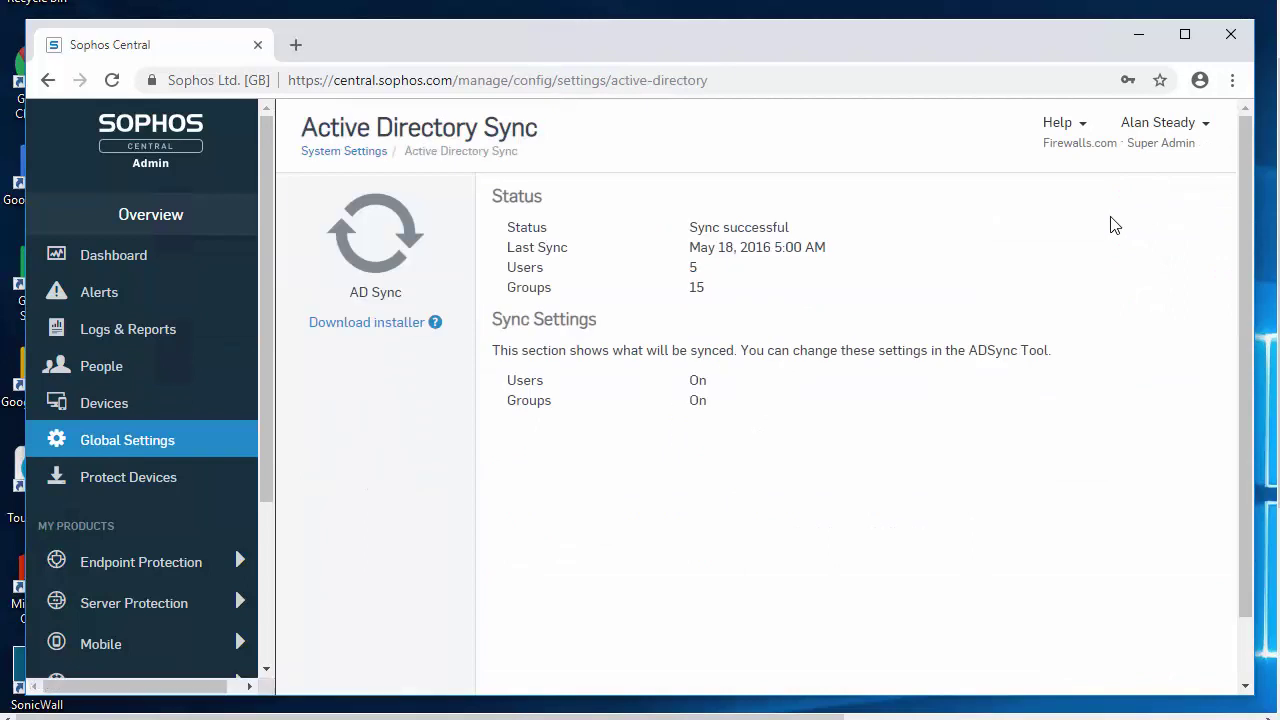
click(407, 322)
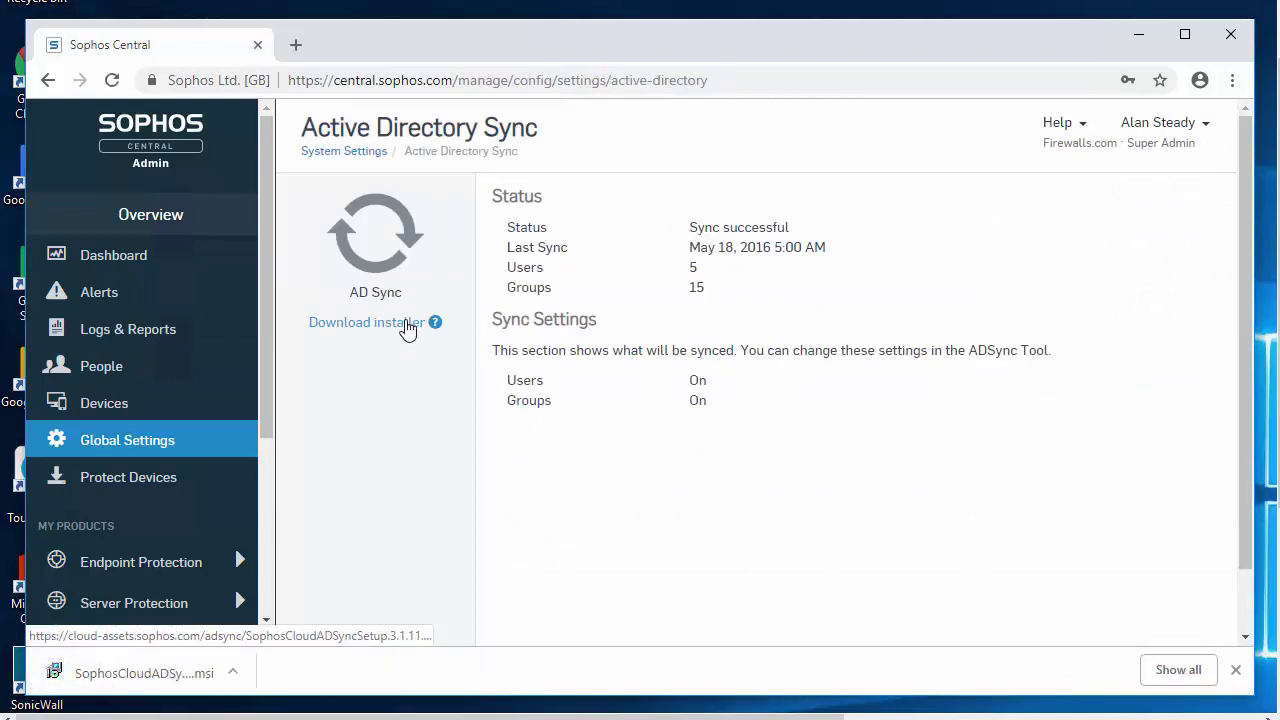
click(139, 375)
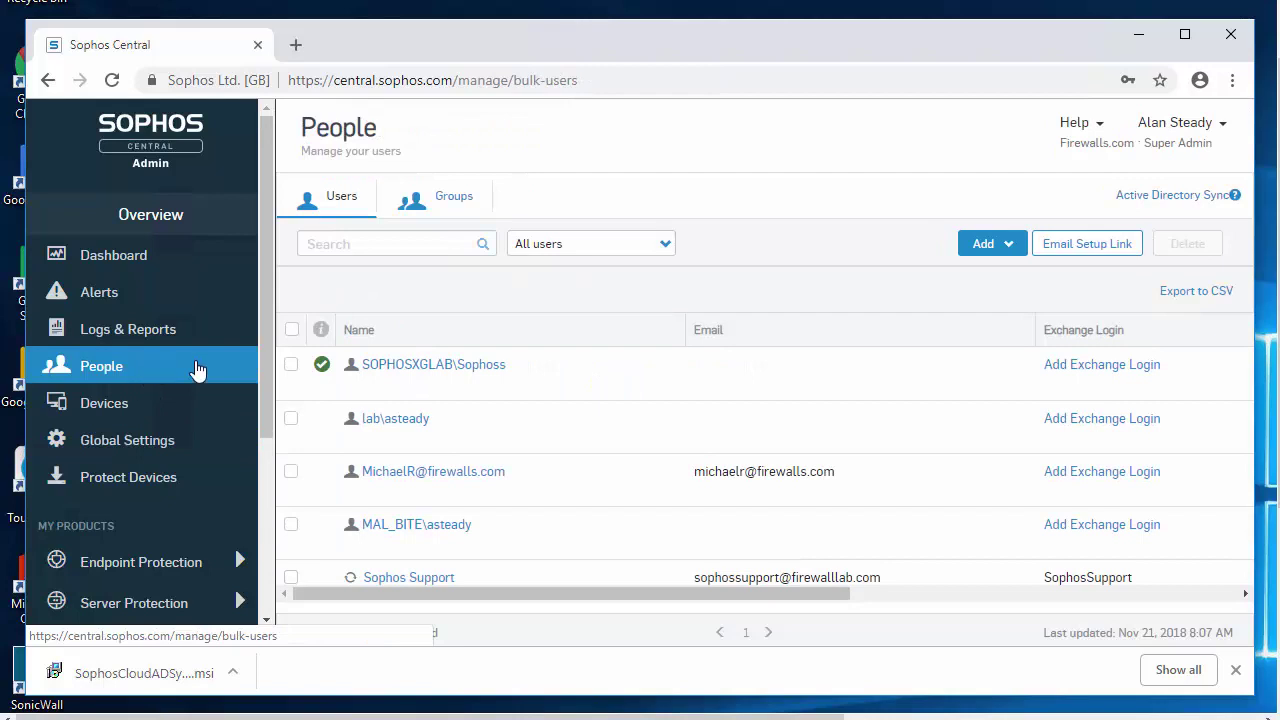
click(1191, 201)
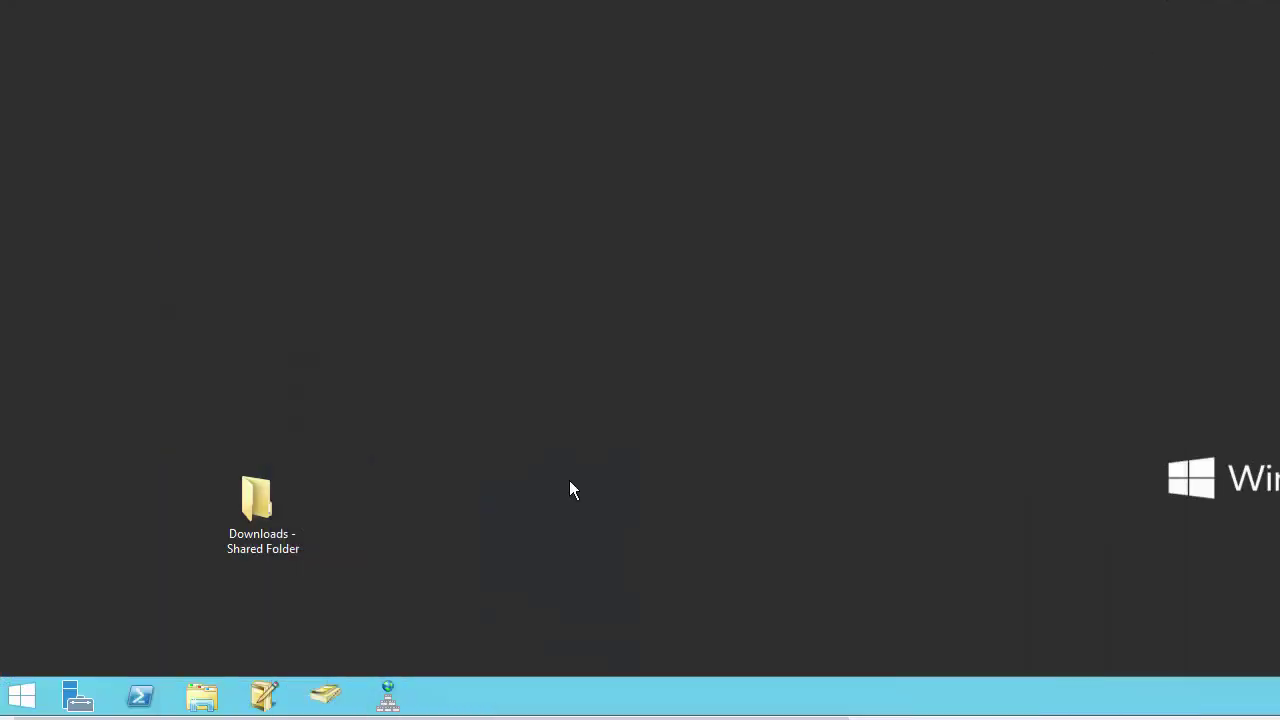
Step: Launch SophosCloudADSyncSetup.3.1.11.0 from the Downloads - Shared Folder and centre its security warning
double_click(256, 519)
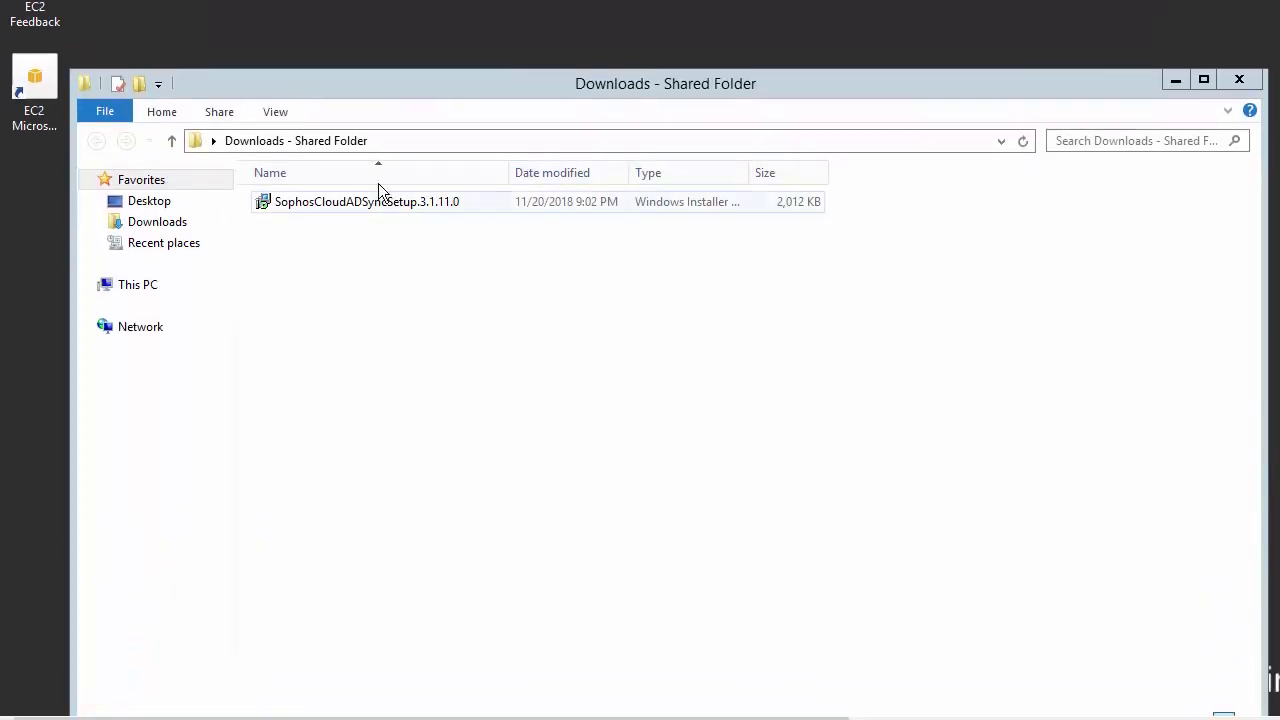
double_click(372, 202)
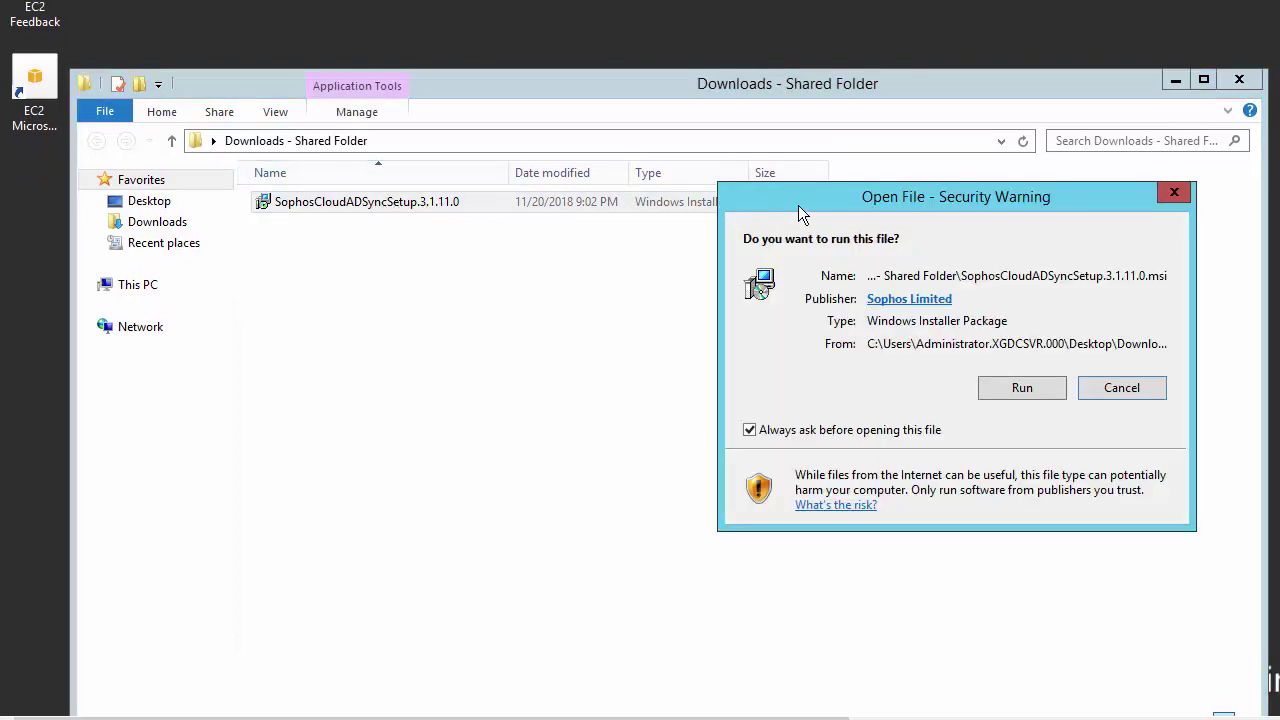
drag(798, 205, 430, 266)
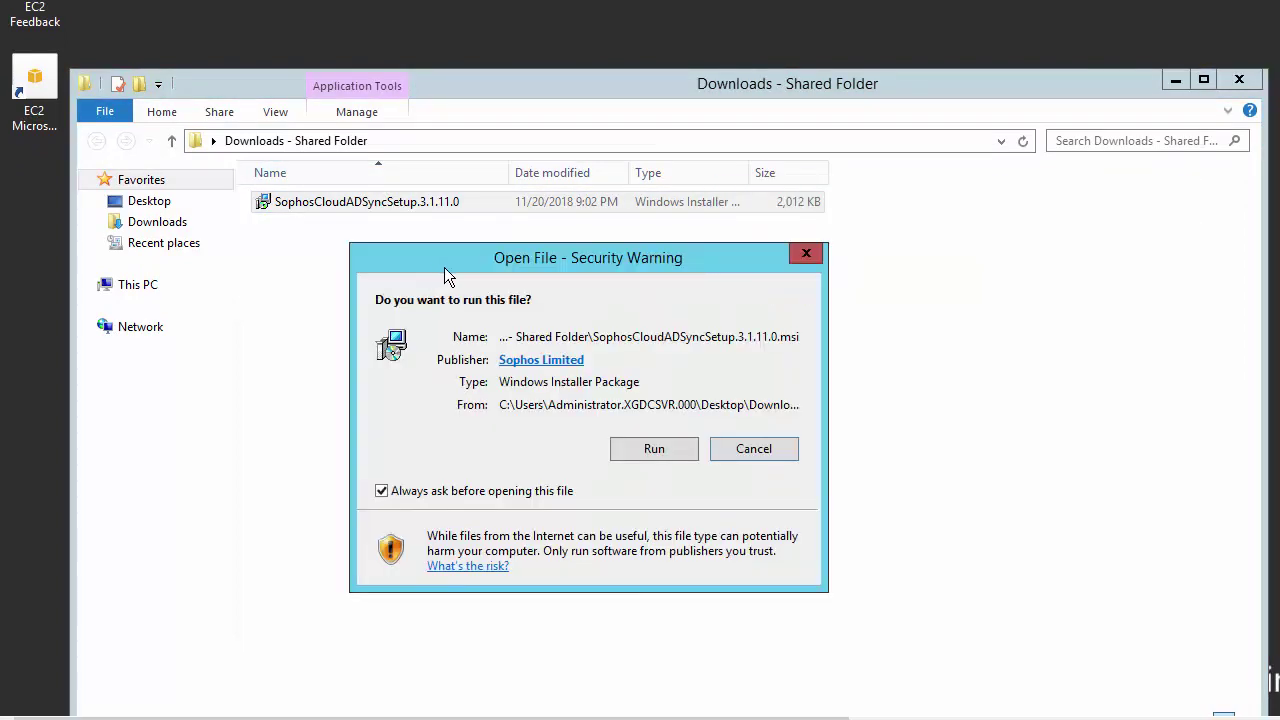
Step: Run the setup, accept the licence, install to the default folder and launch the utility
click(652, 449)
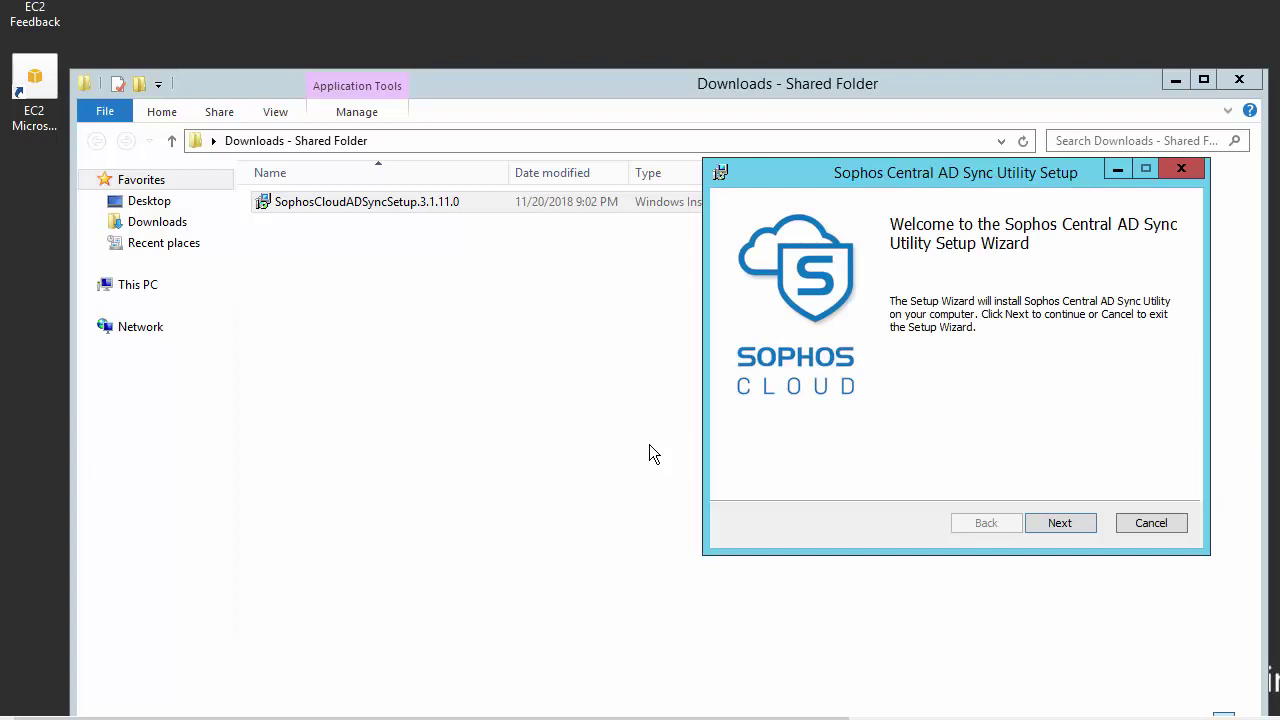
click(1059, 524)
click(939, 484)
click(1063, 529)
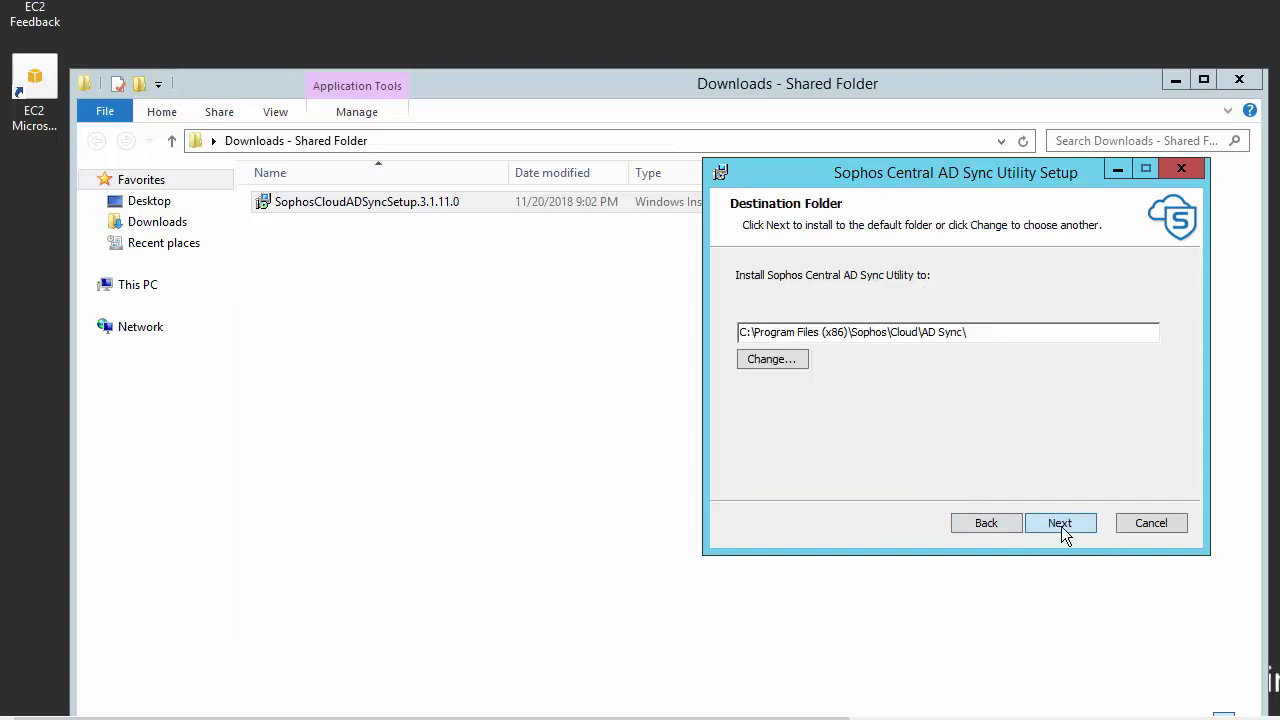
click(1066, 527)
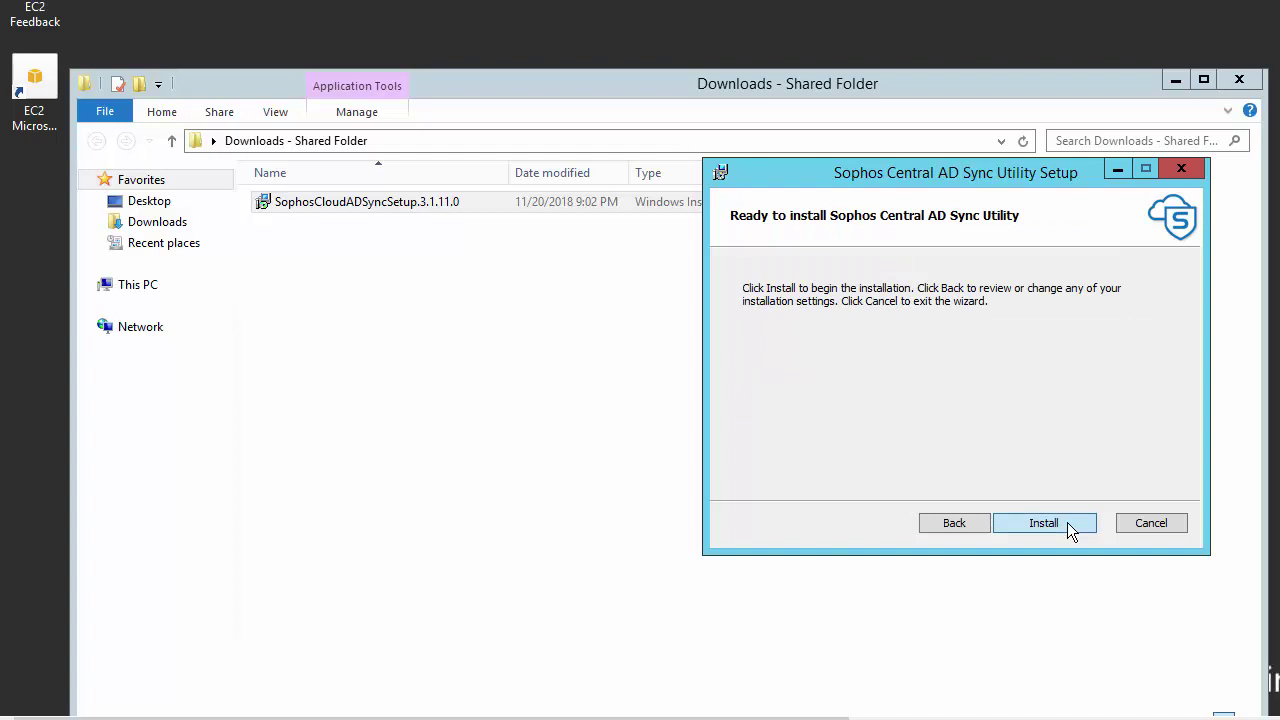
click(1068, 527)
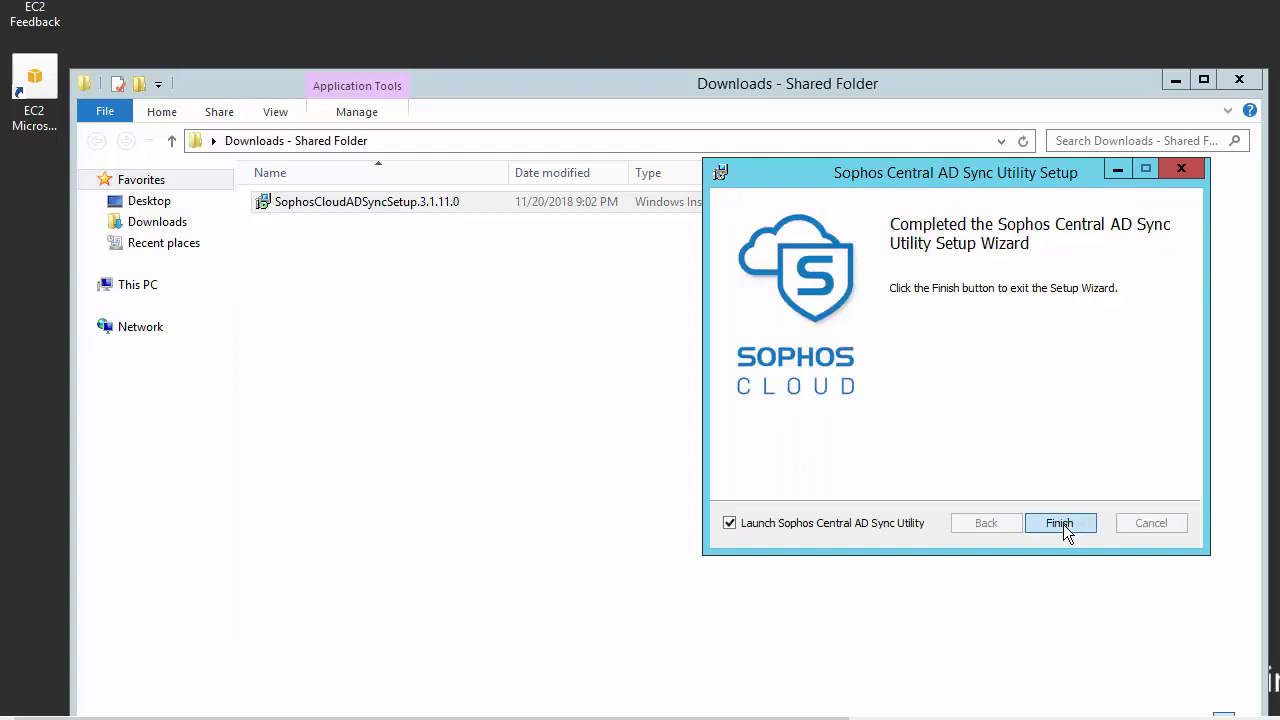
click(1063, 524)
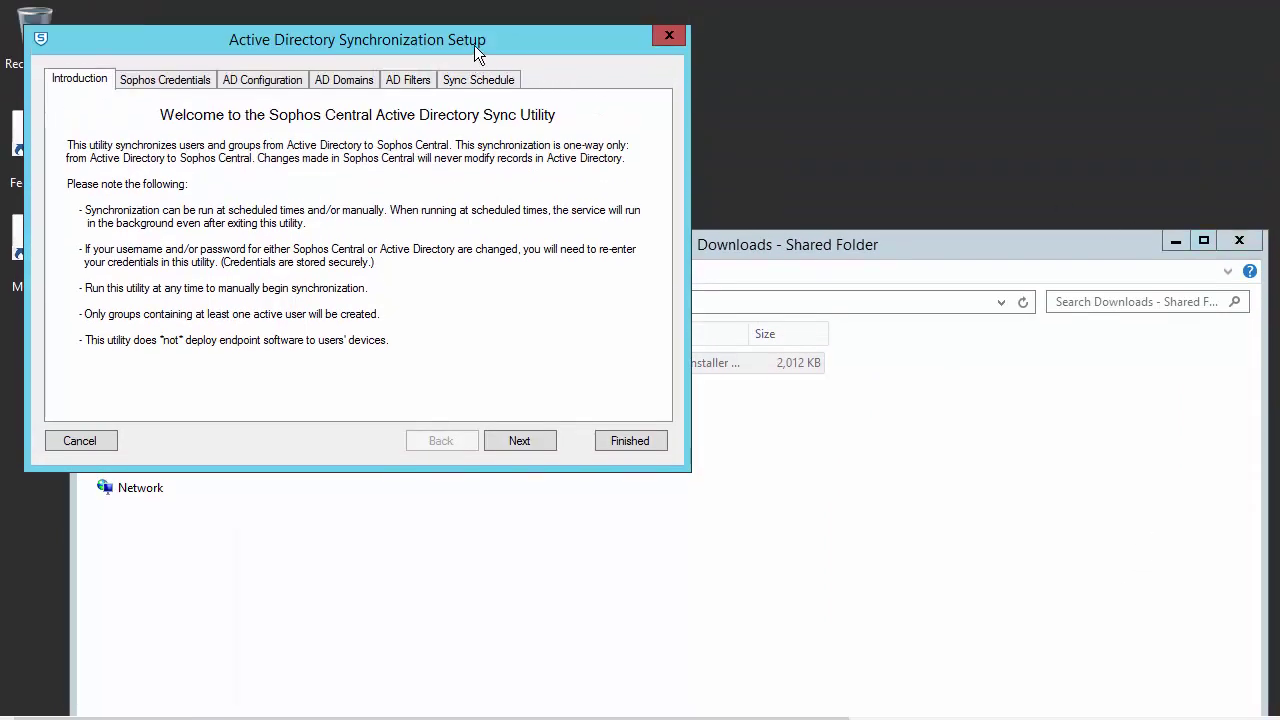
Step: Enter the Sophos Central account email and password on the Sophos Credentials tab
drag(474, 45, 641, 132)
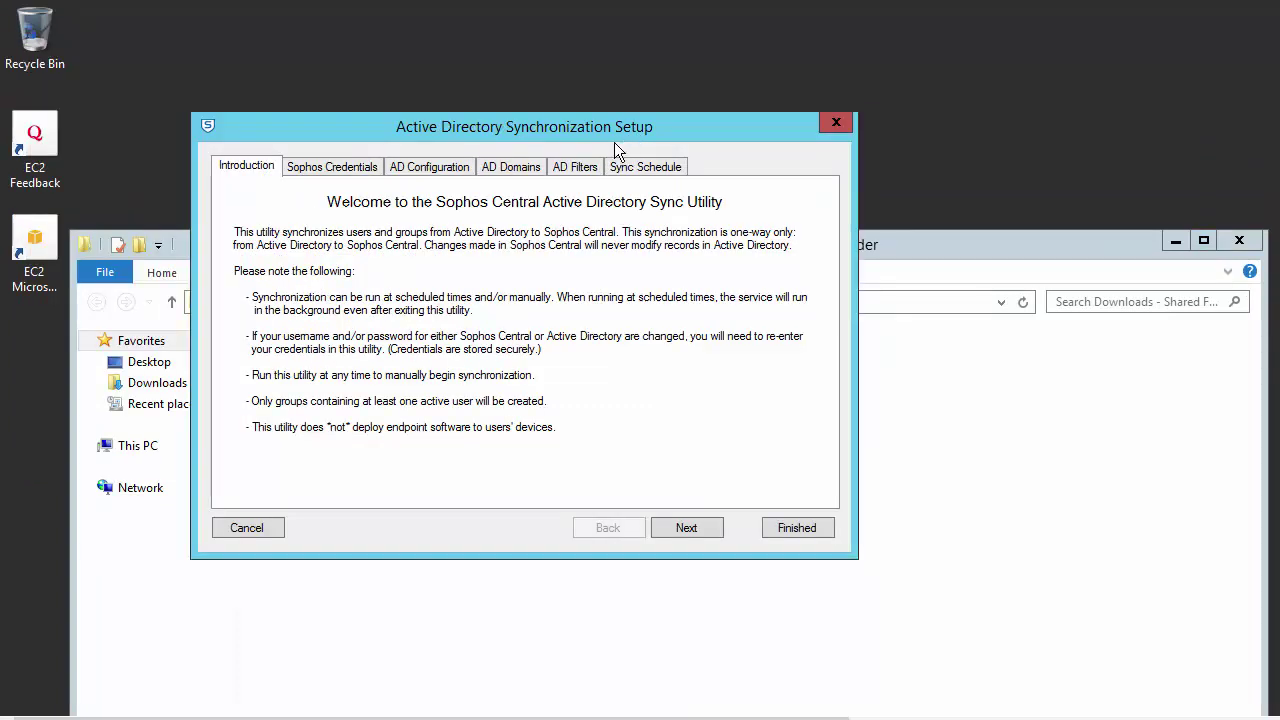
click(358, 168)
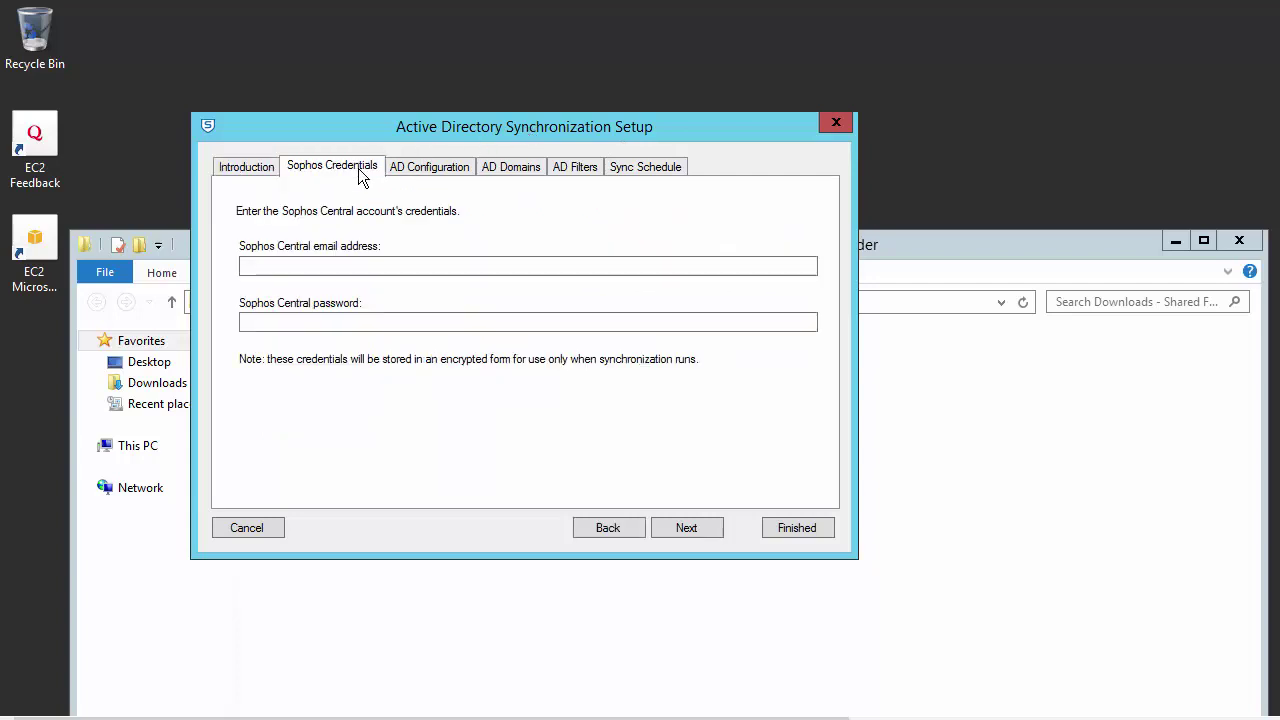
click(355, 265)
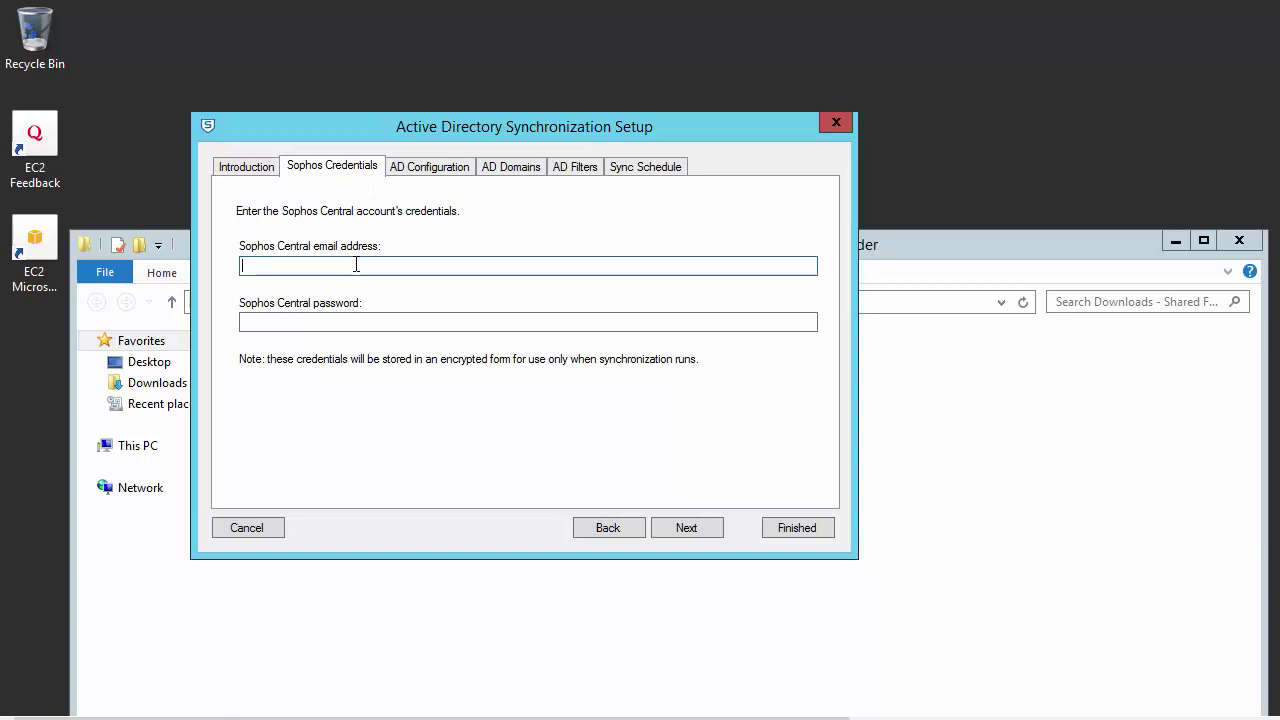
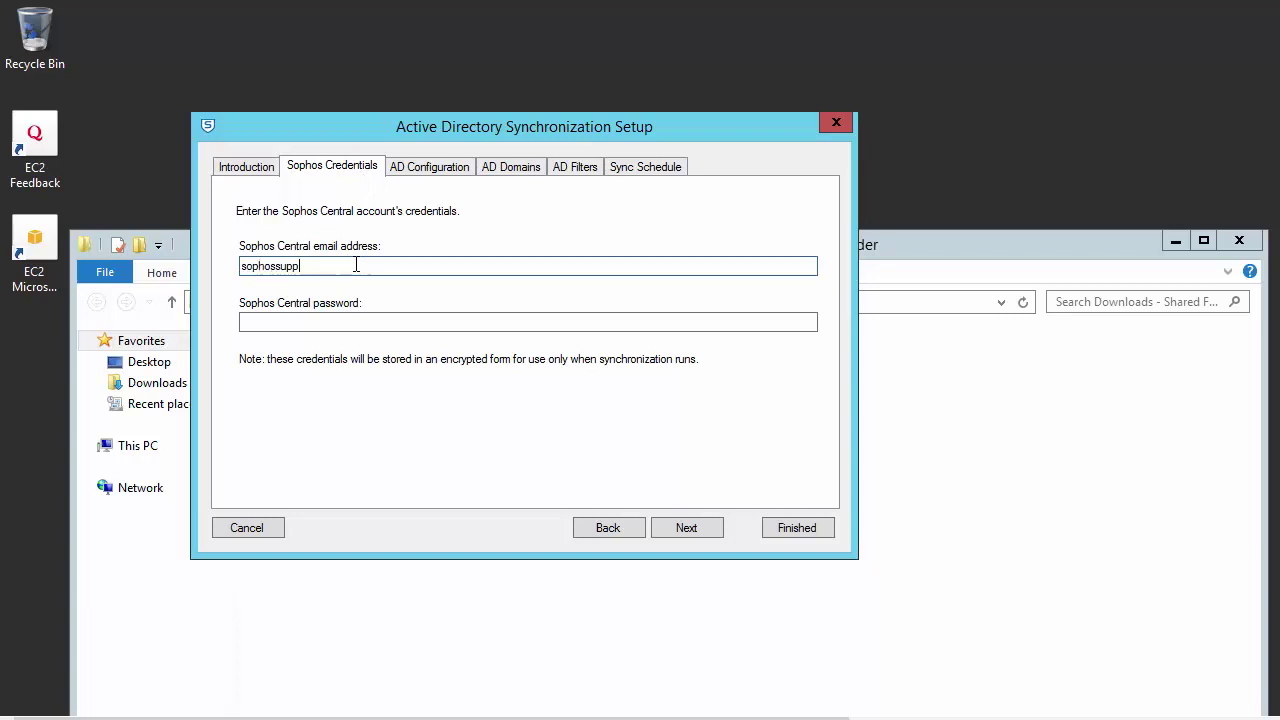
key(Tab)
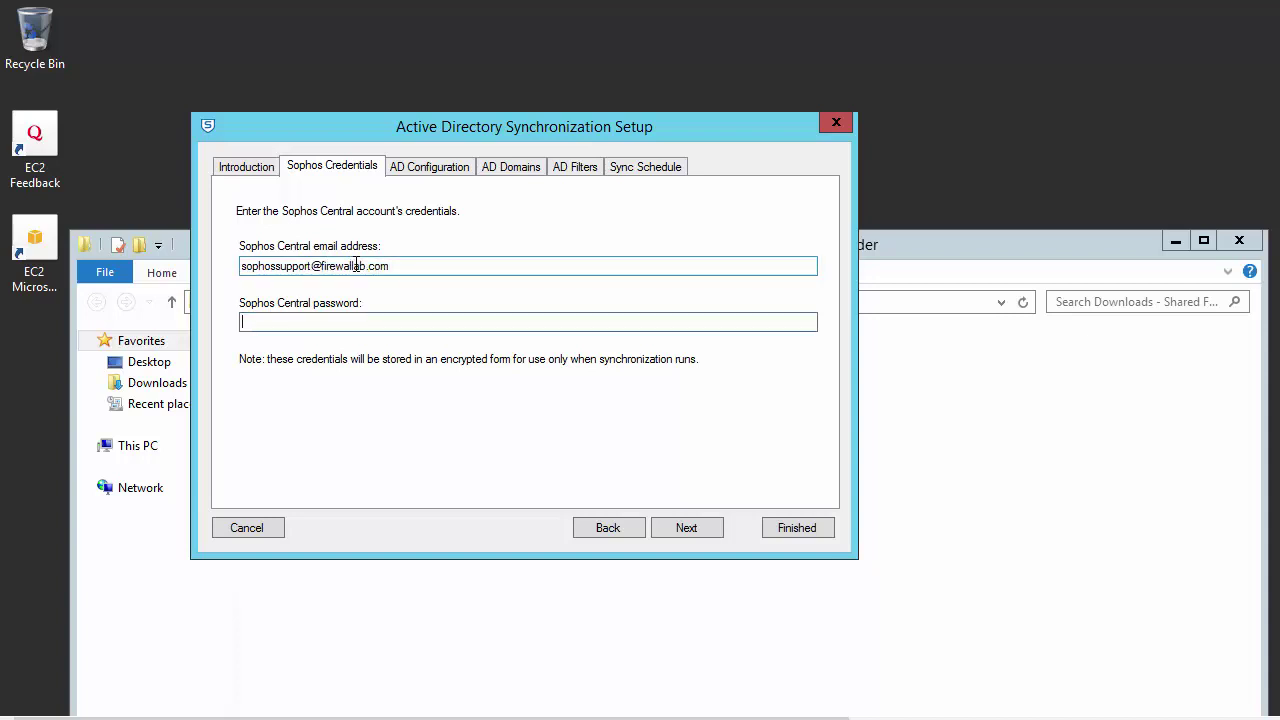
text(************)
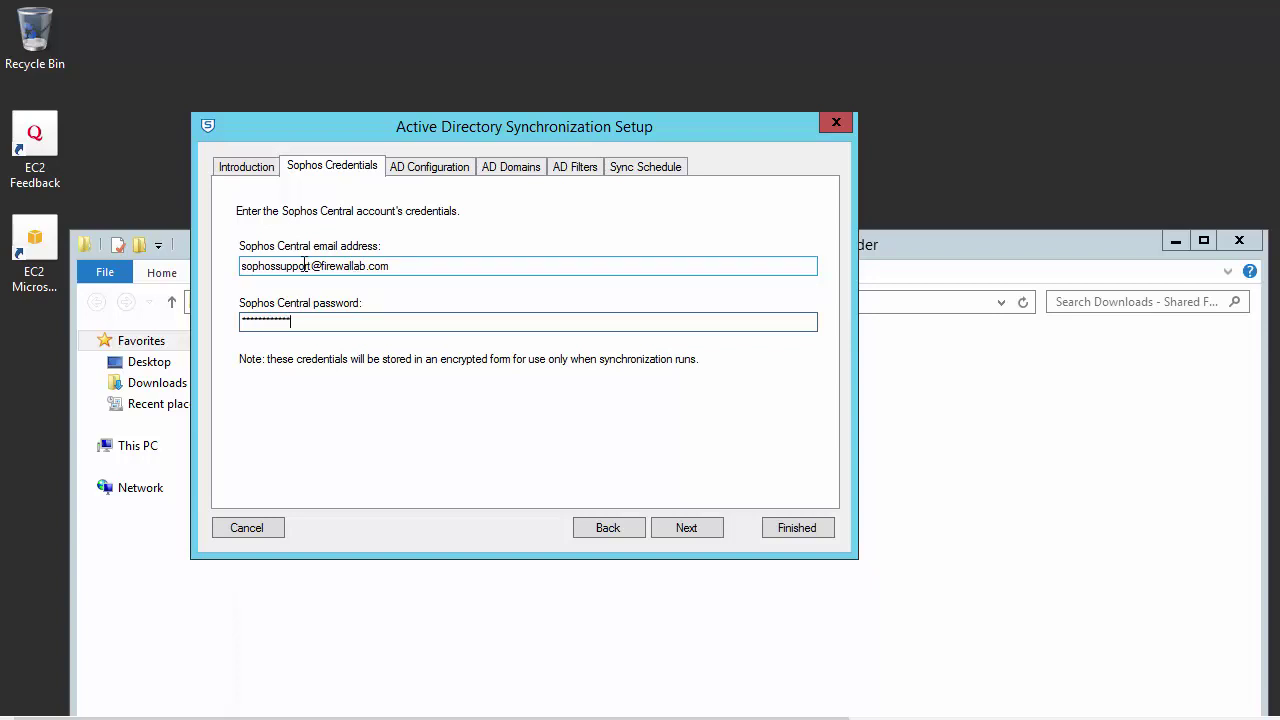
Step: Enter the SophosXGlab domain Administrator username and password for XGDCSVR.sophosxglab.local on port 636
click(424, 168)
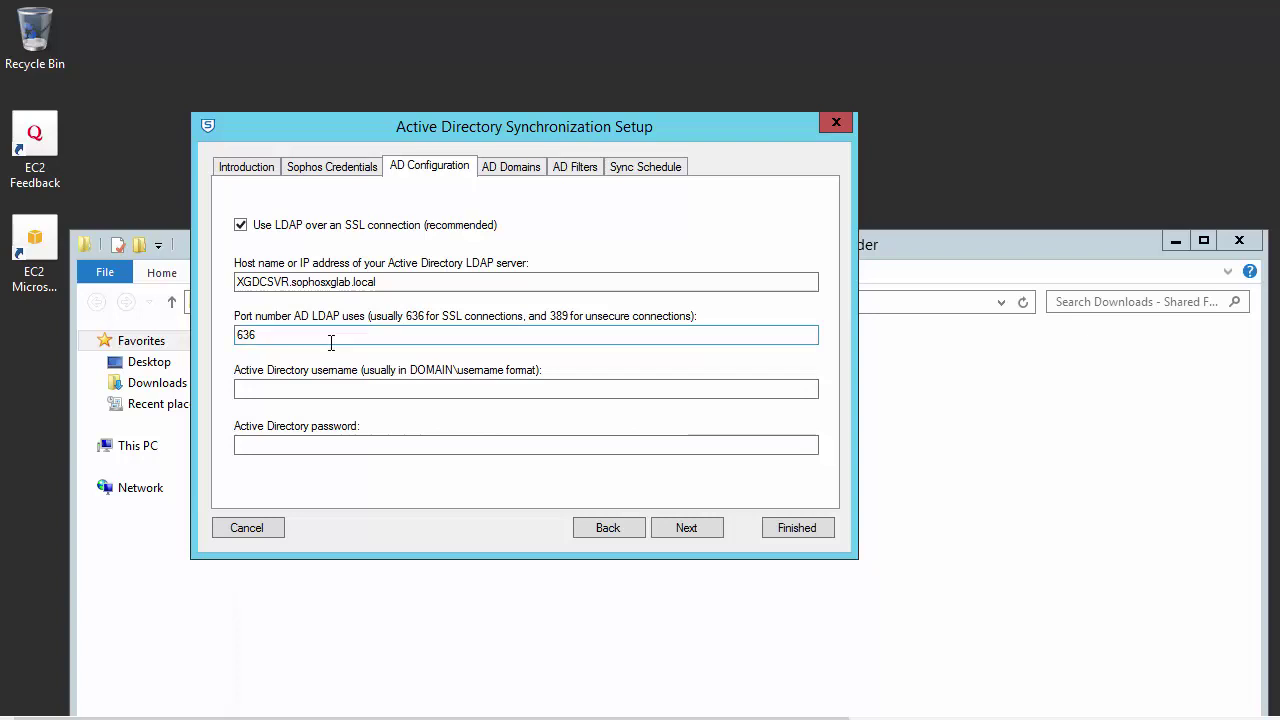
click(345, 389)
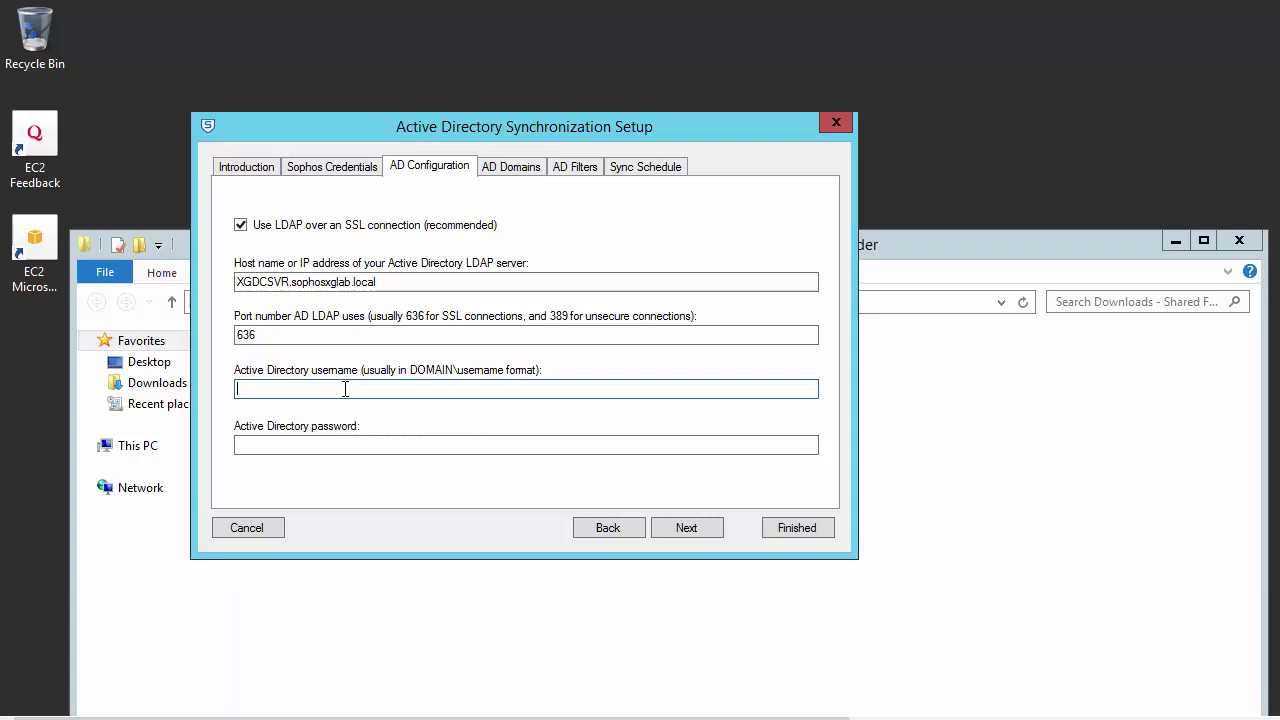
text(SophosXGlab)
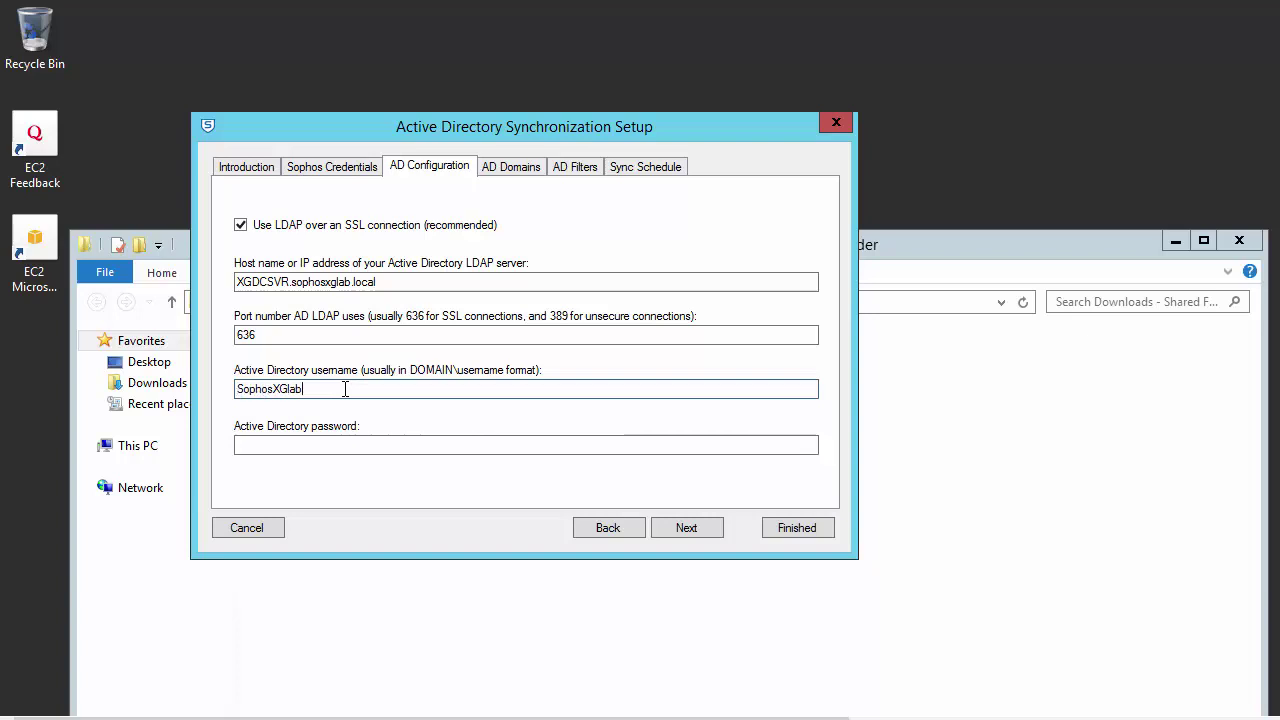
text(\Administrator)
key(Tab)
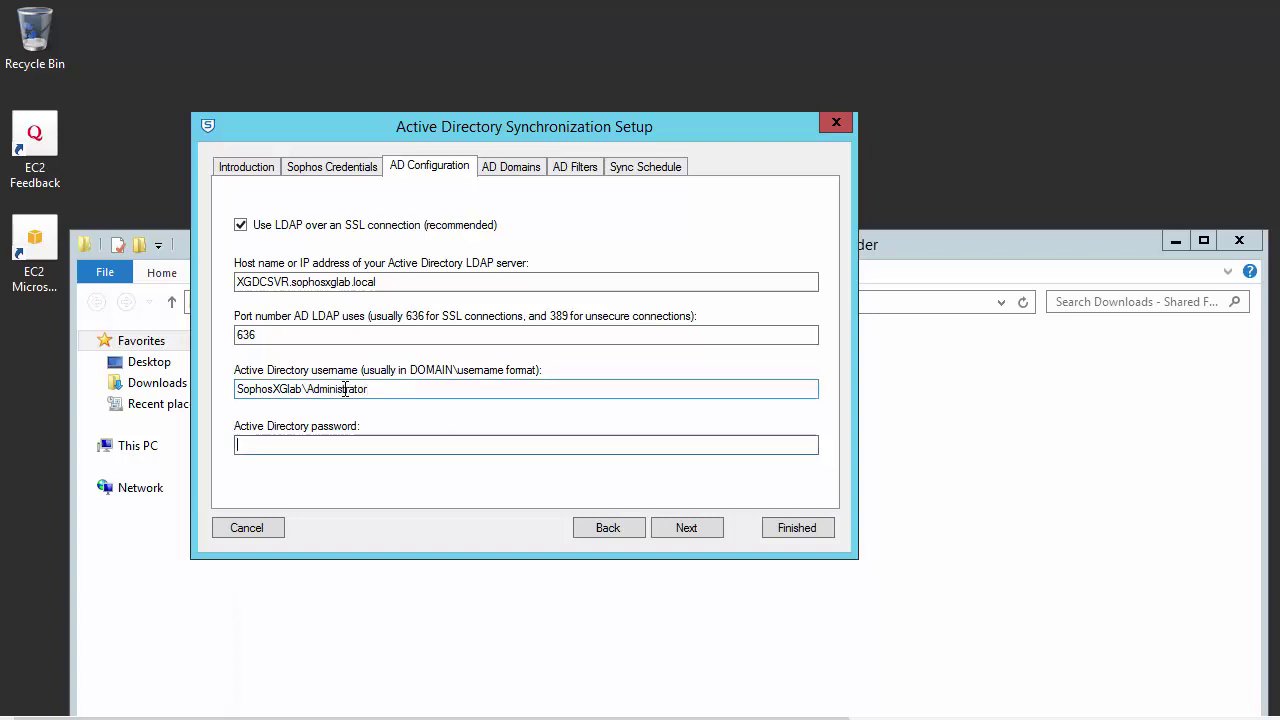
text(************)
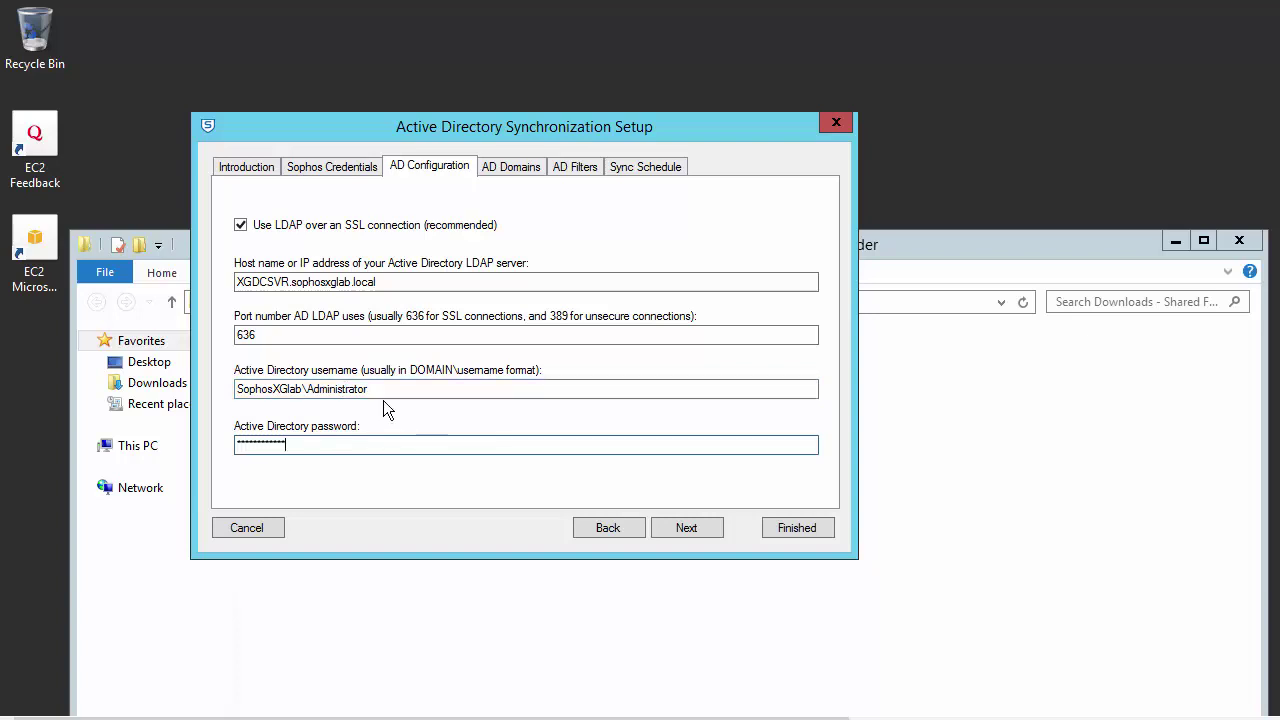
Step: Open the AD Domains tab, leaving all domains including SOPHOSXGLAB selected
click(513, 168)
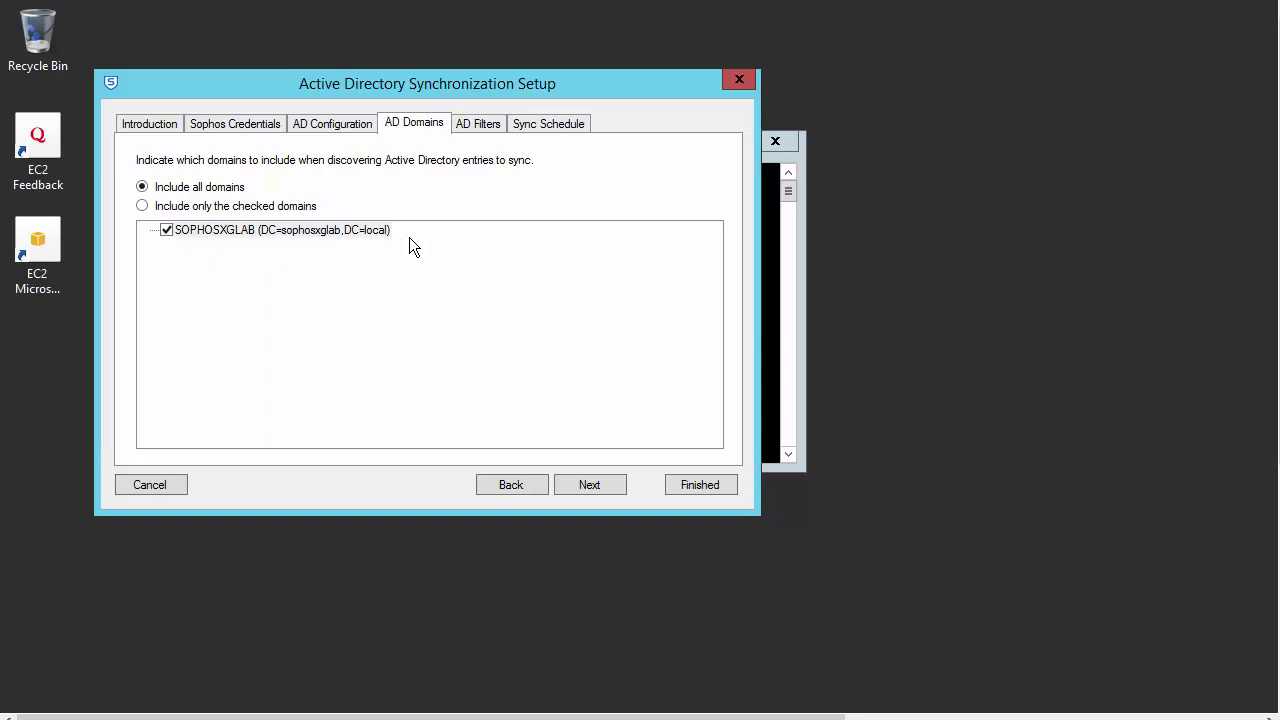
Step: Inspect SOPHOSXGLAB's user, group and public folder filters, cancelling without changes
click(487, 128)
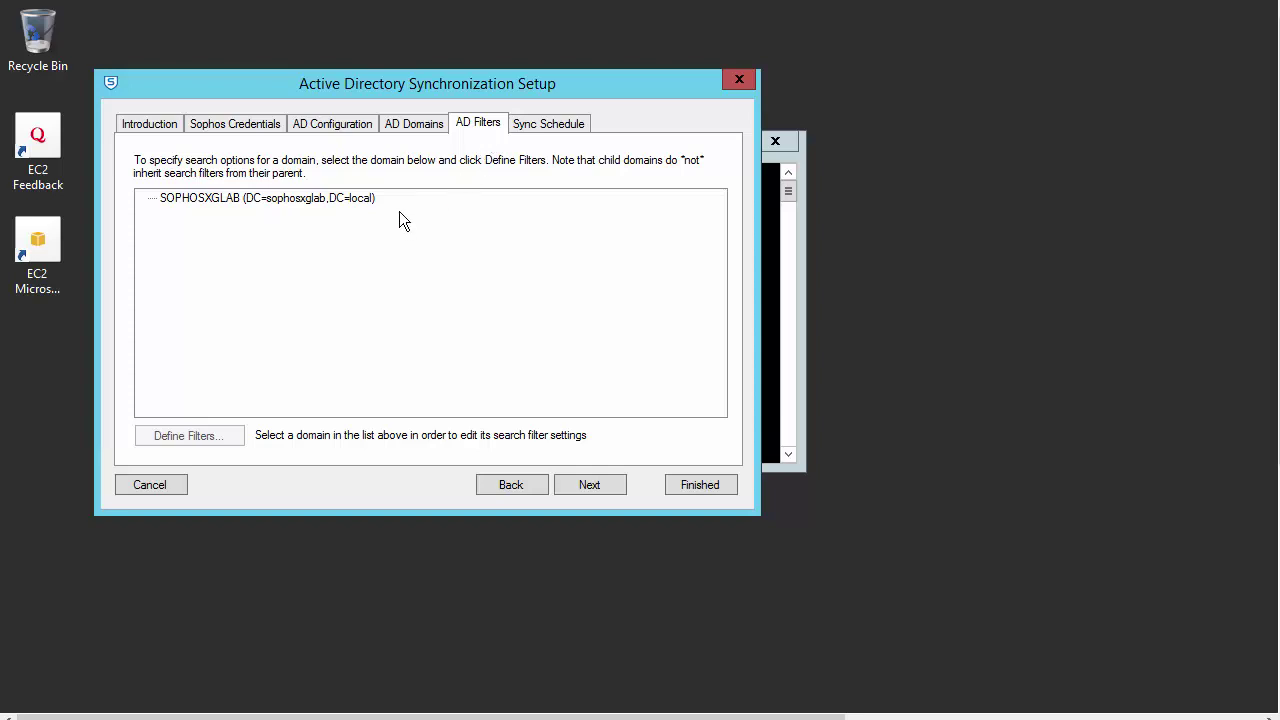
click(344, 199)
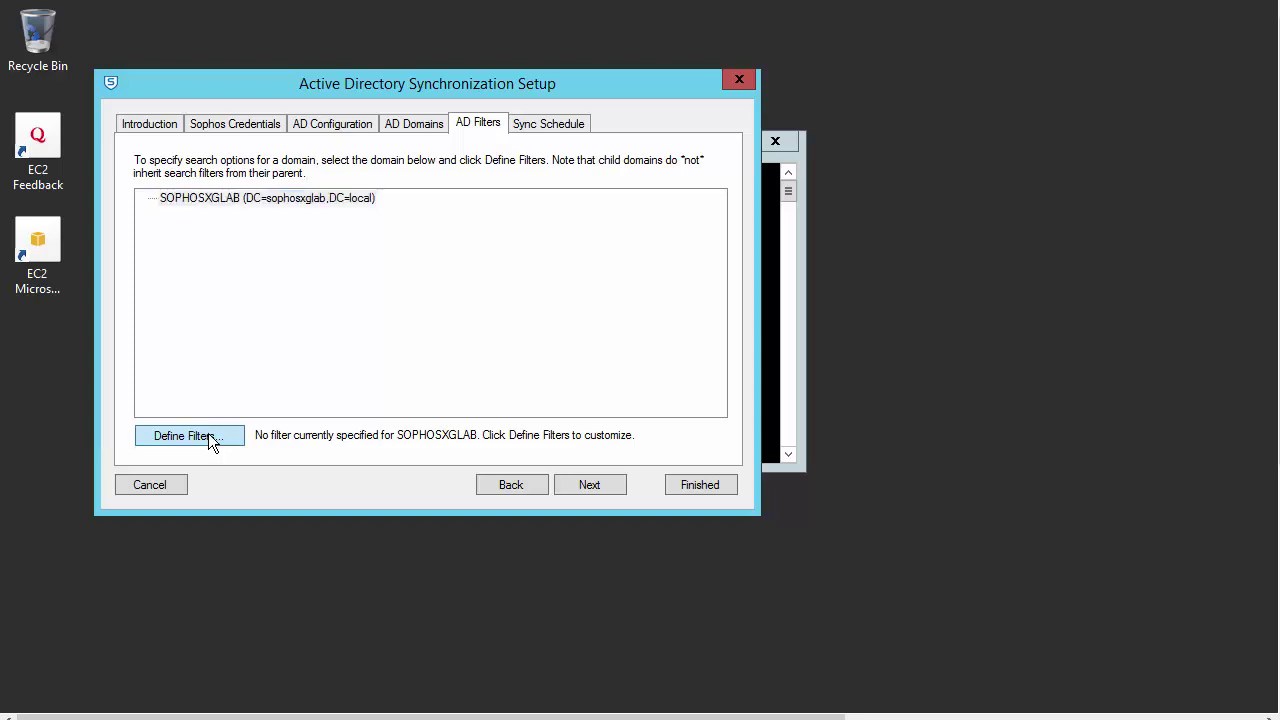
click(207, 440)
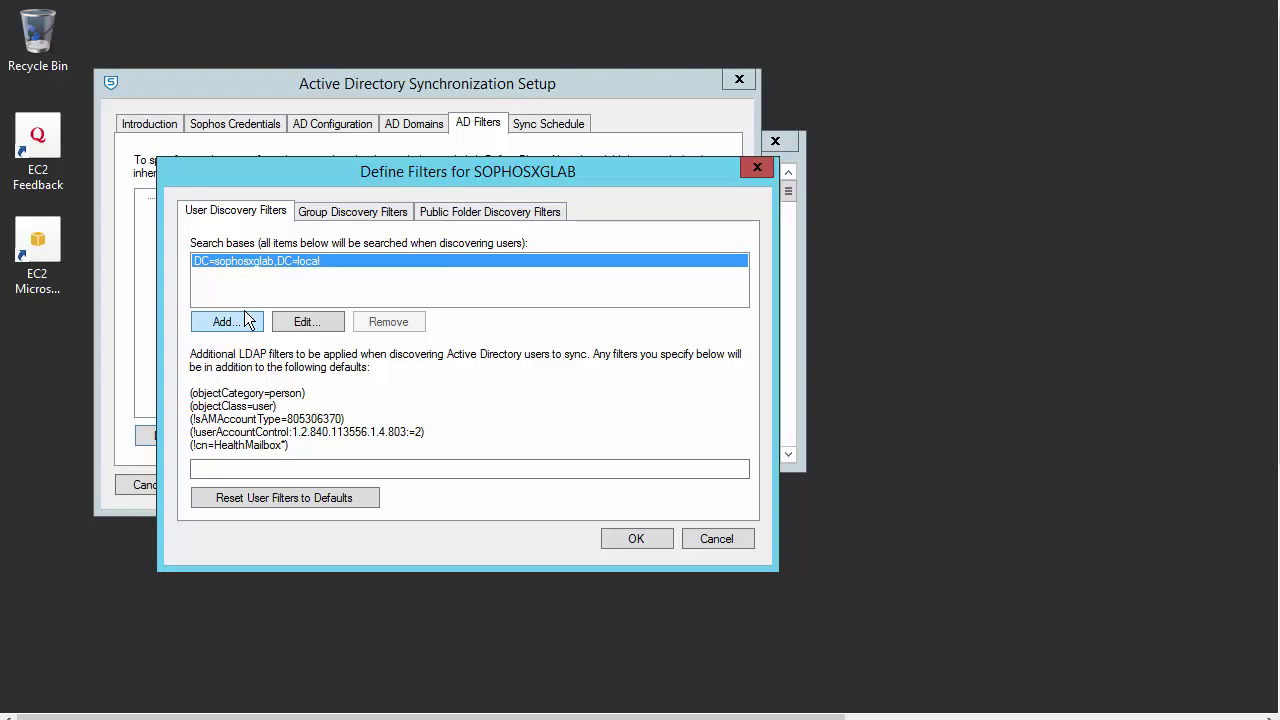
click(715, 541)
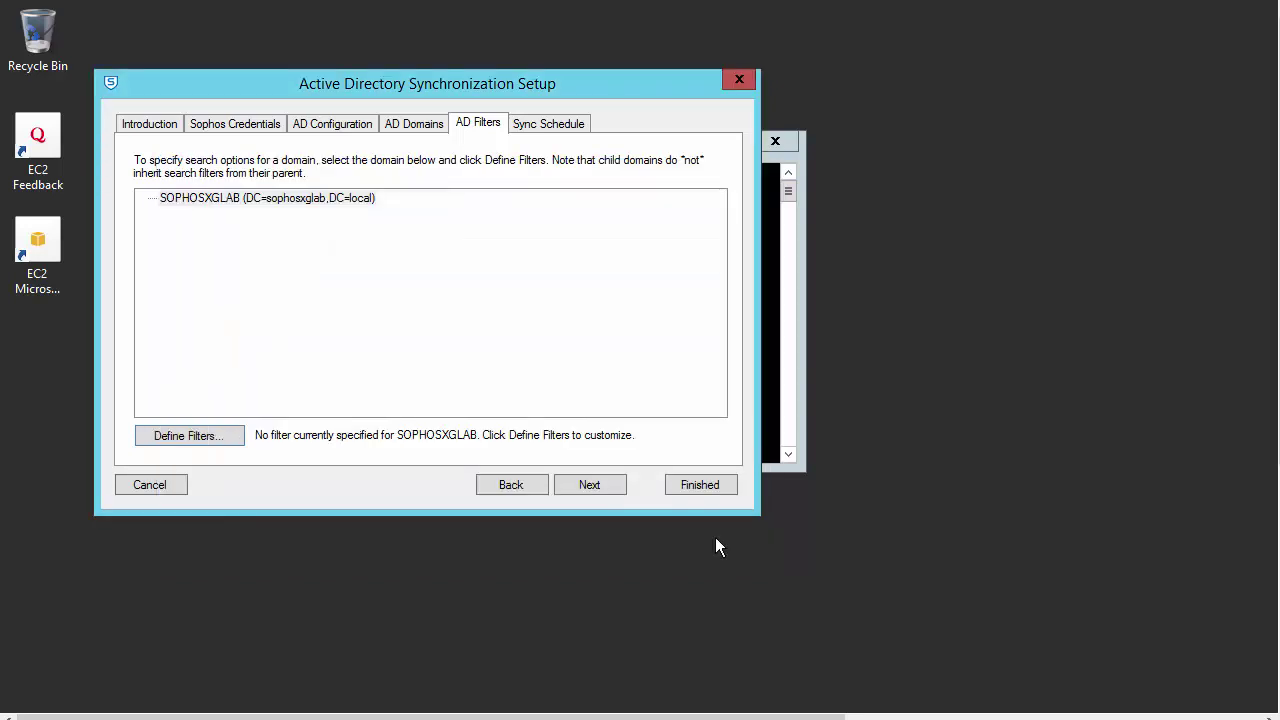
click(212, 420)
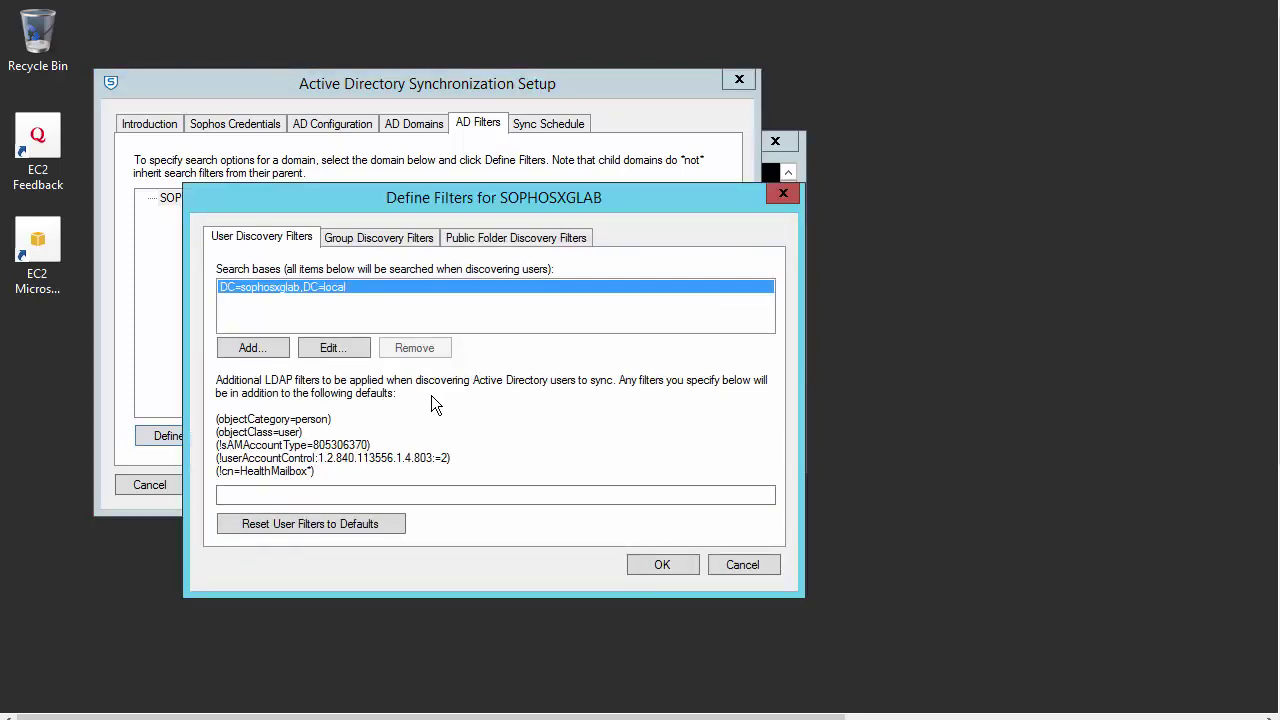
click(408, 250)
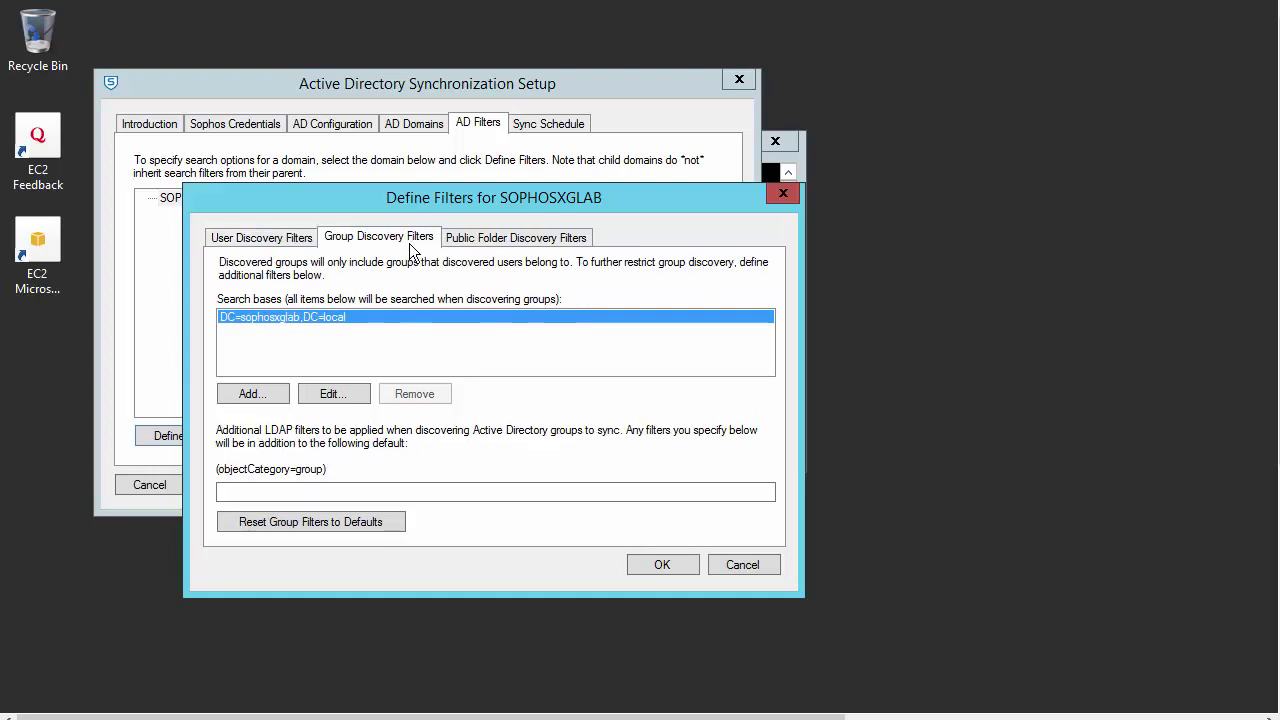
click(485, 244)
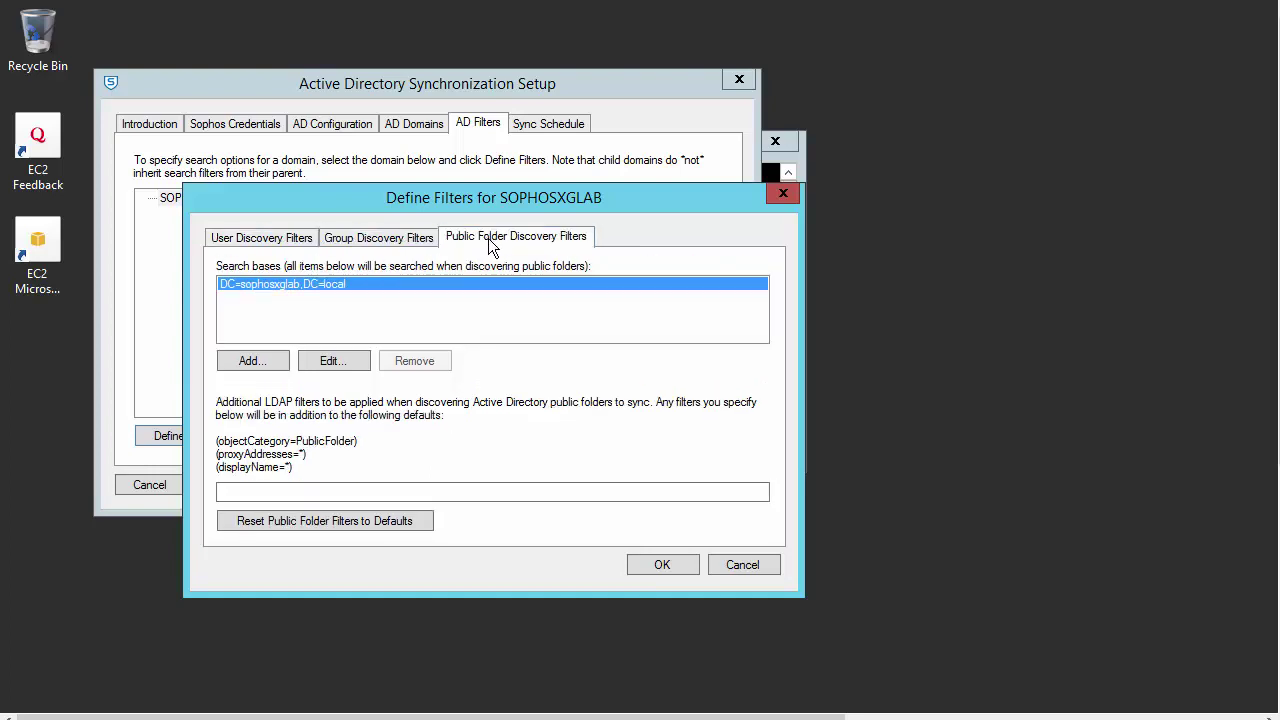
click(743, 566)
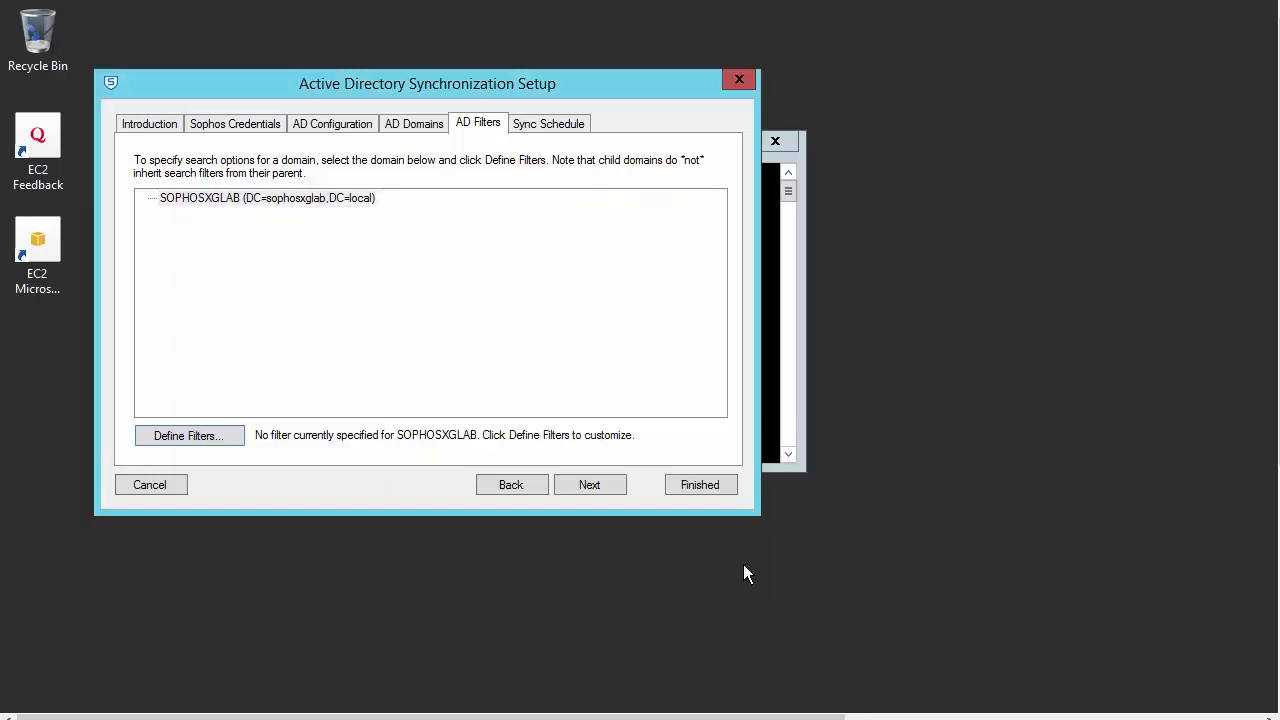
Step: Choose 'Daily, at the following time' on the Sync Schedule tab and set it to 5:00:00 AM
click(547, 133)
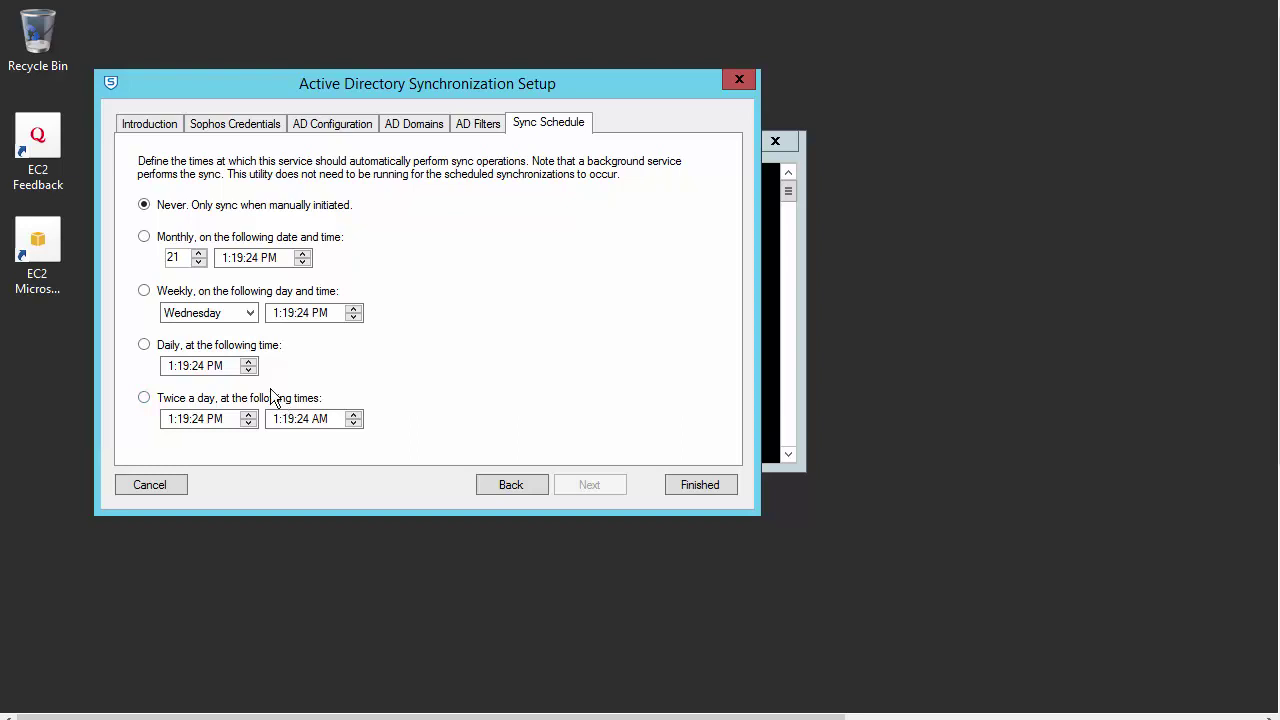
click(208, 350)
click(225, 366)
click(171, 366)
text(5:00)
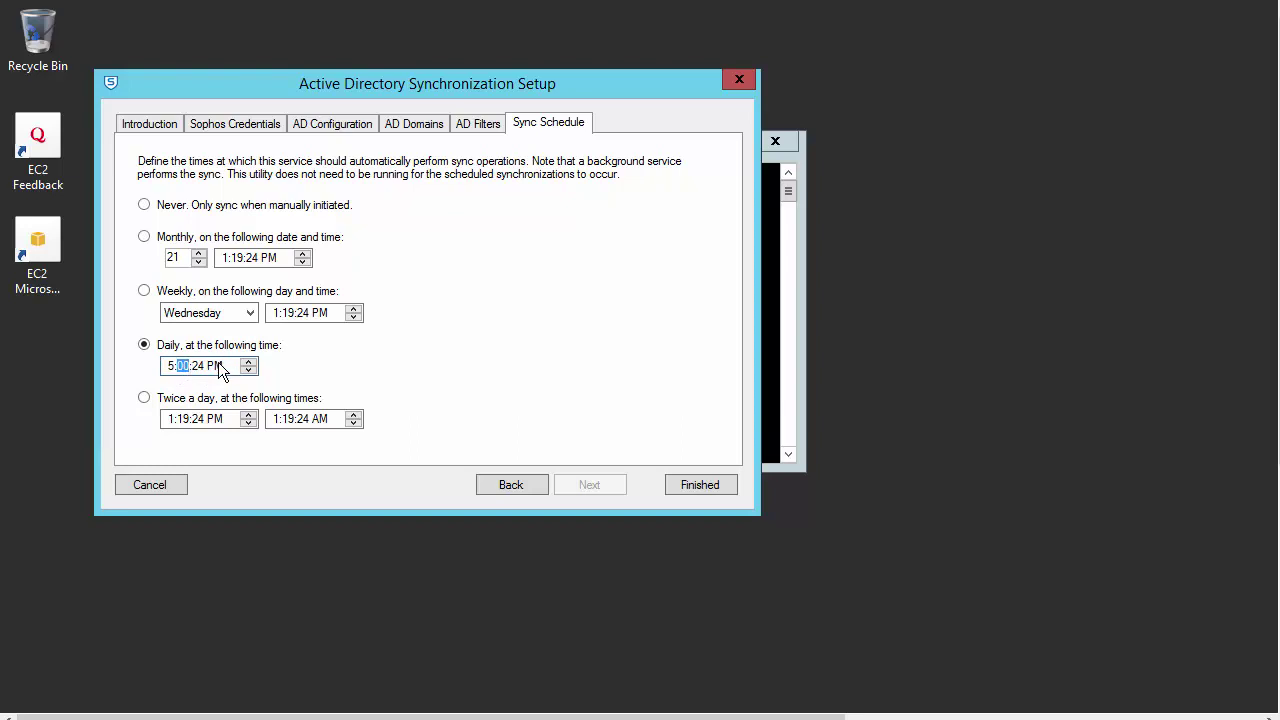
click(198, 367)
text(00)
click(248, 362)
click(248, 370)
click(218, 367)
click(248, 362)
Step: Save the settings with Finished and reposition the AD Sync Utility window
click(680, 488)
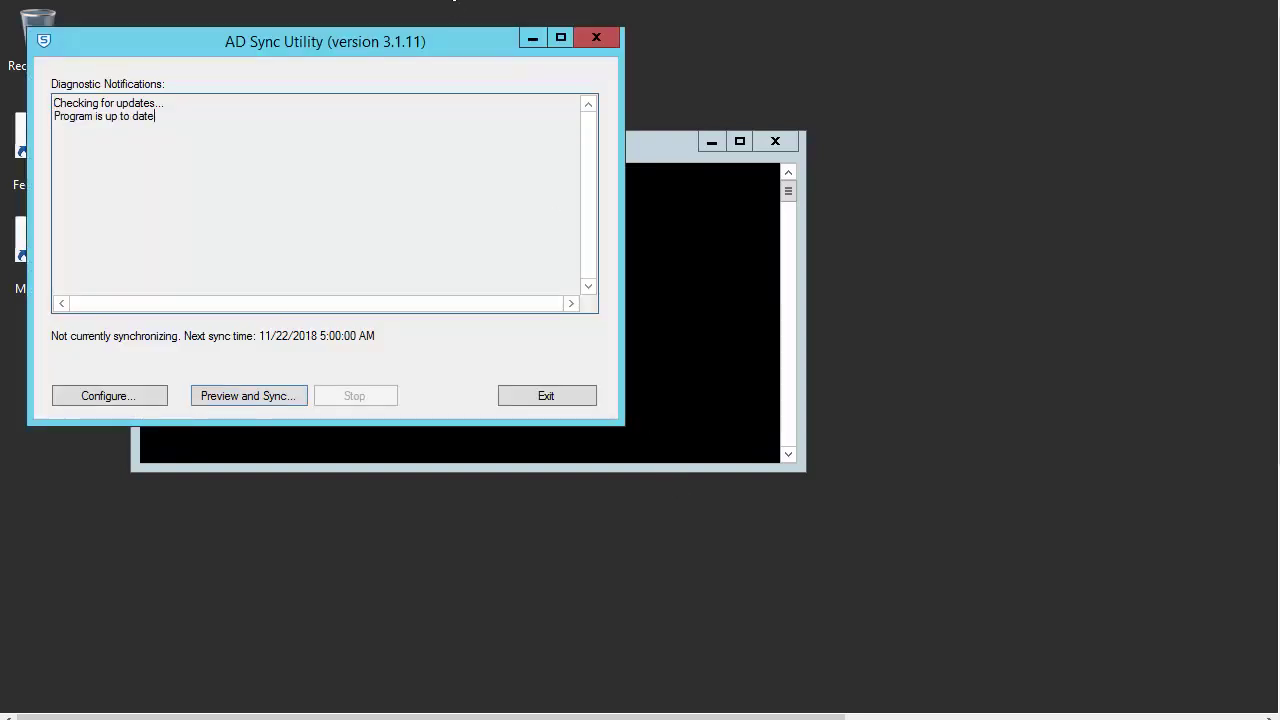
drag(397, 43, 466, 108)
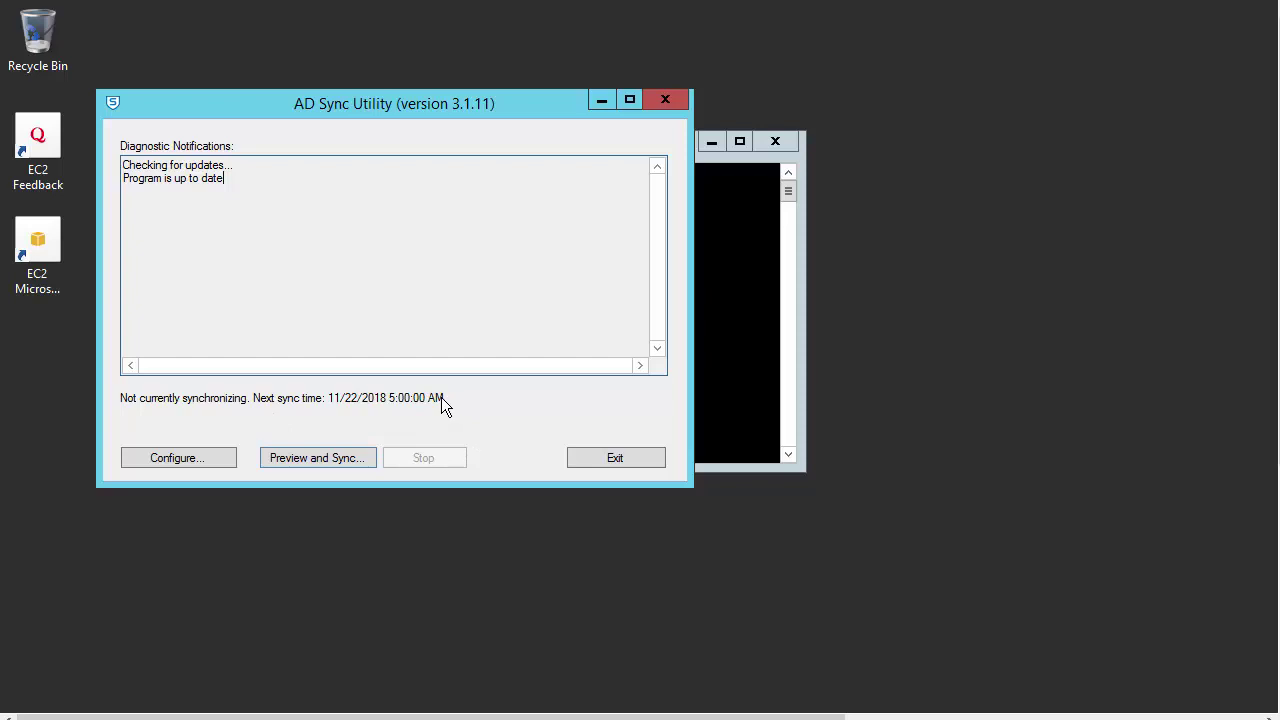
Step: Run Preview and Sync, then reposition and enlarge Pending Changes to read the 3 users to add
click(351, 462)
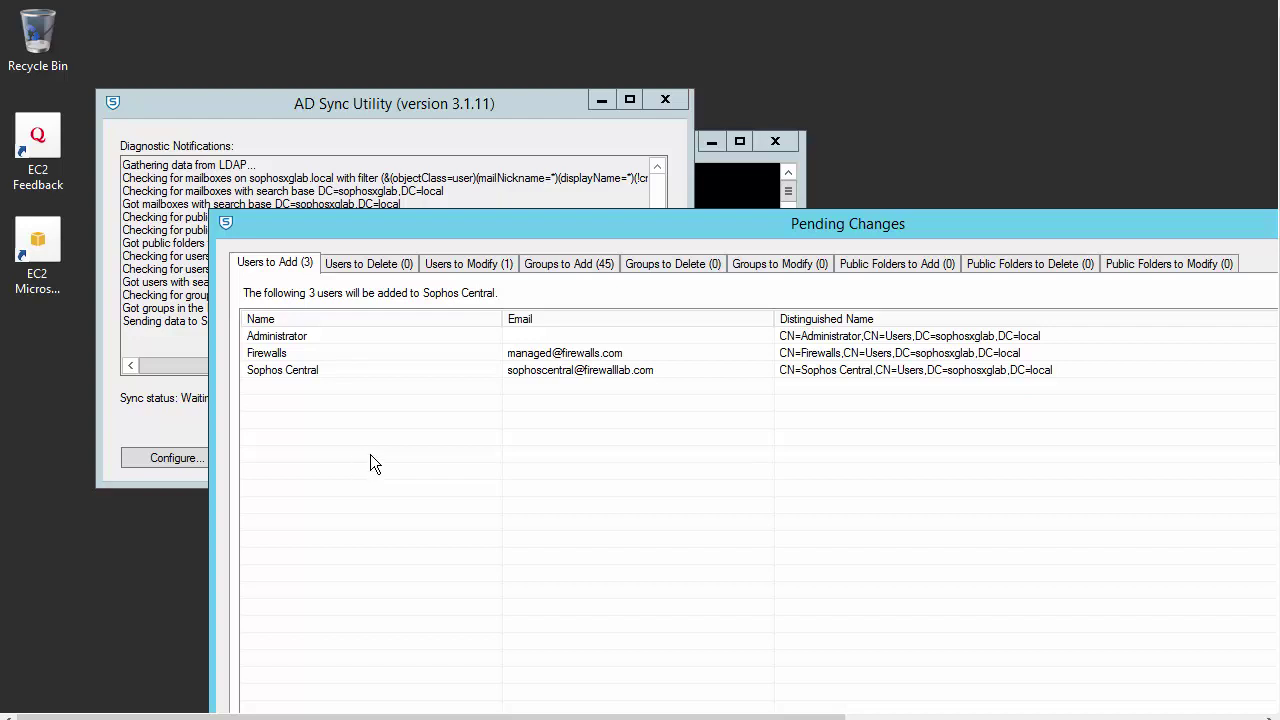
drag(473, 214, 330, 88)
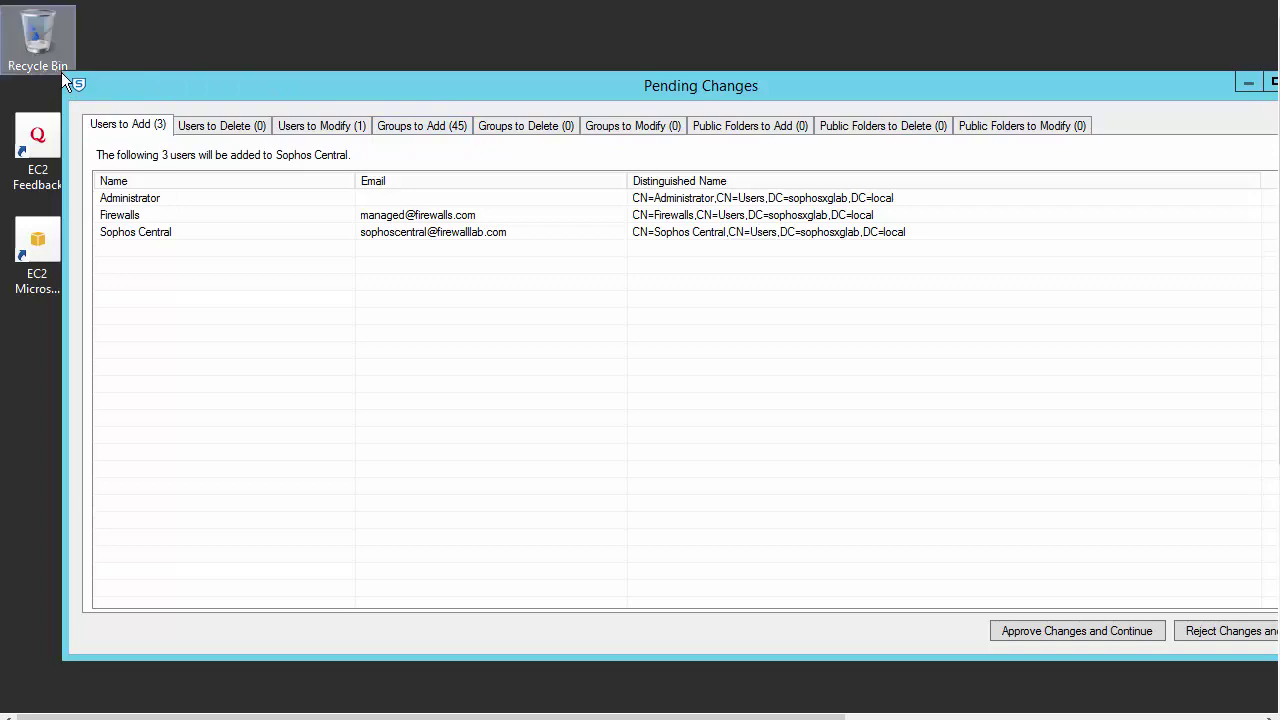
drag(115, 78, 353, 112)
drag(543, 129, 291, 72)
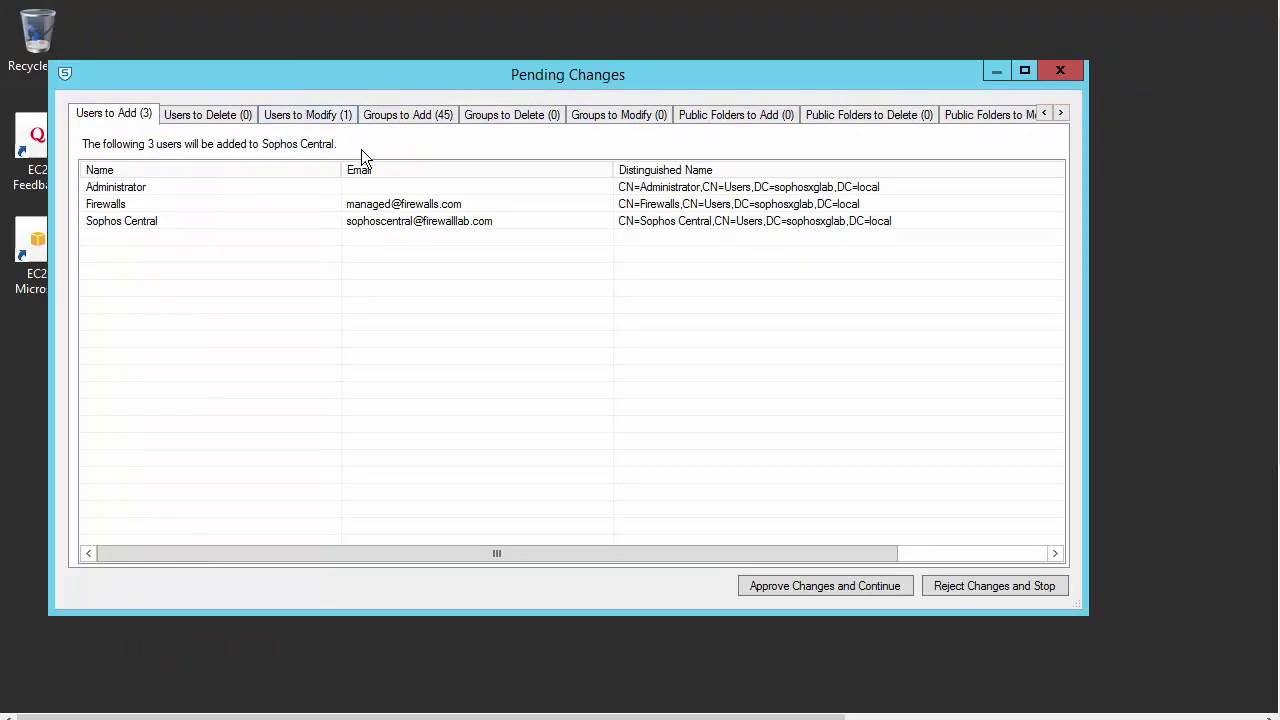
Step: Approve the pending changes and confirm 'Sync finished without errors' in Diagnostic Notifications
click(779, 591)
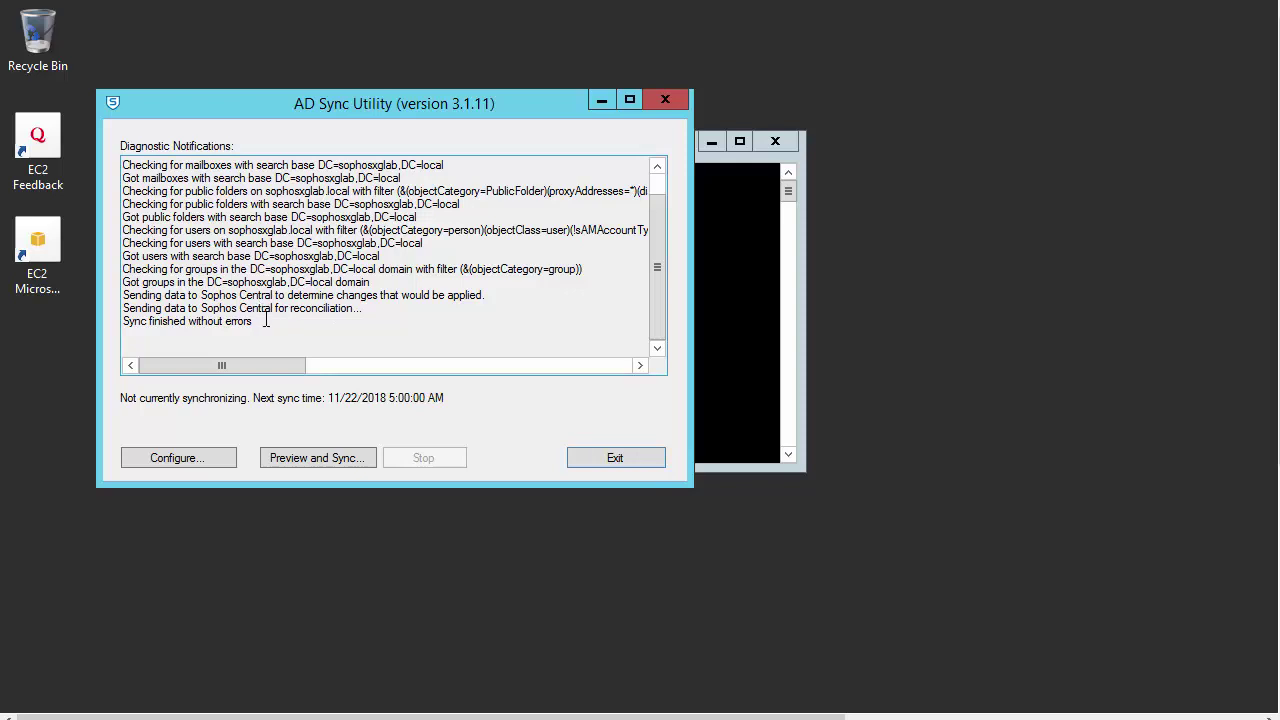
drag(256, 321, 124, 322)
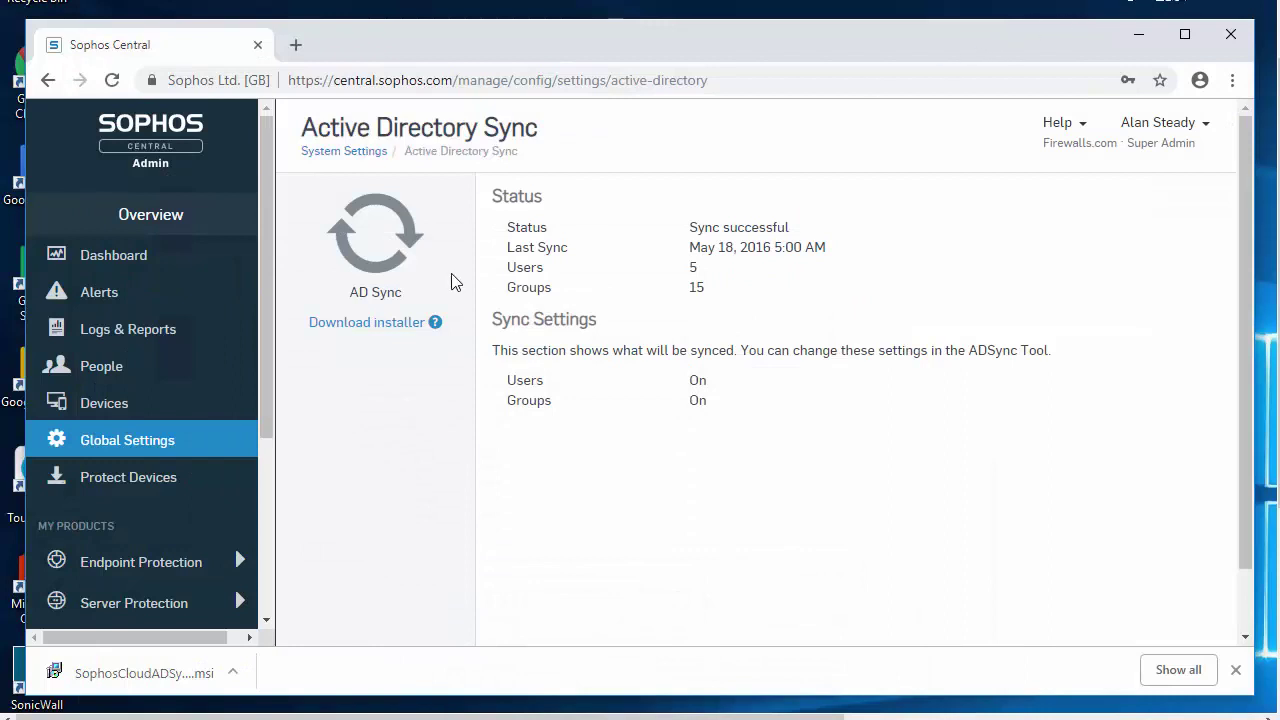
Step: Go to the People page to see the 14 users, including the synced AD accounts
click(108, 372)
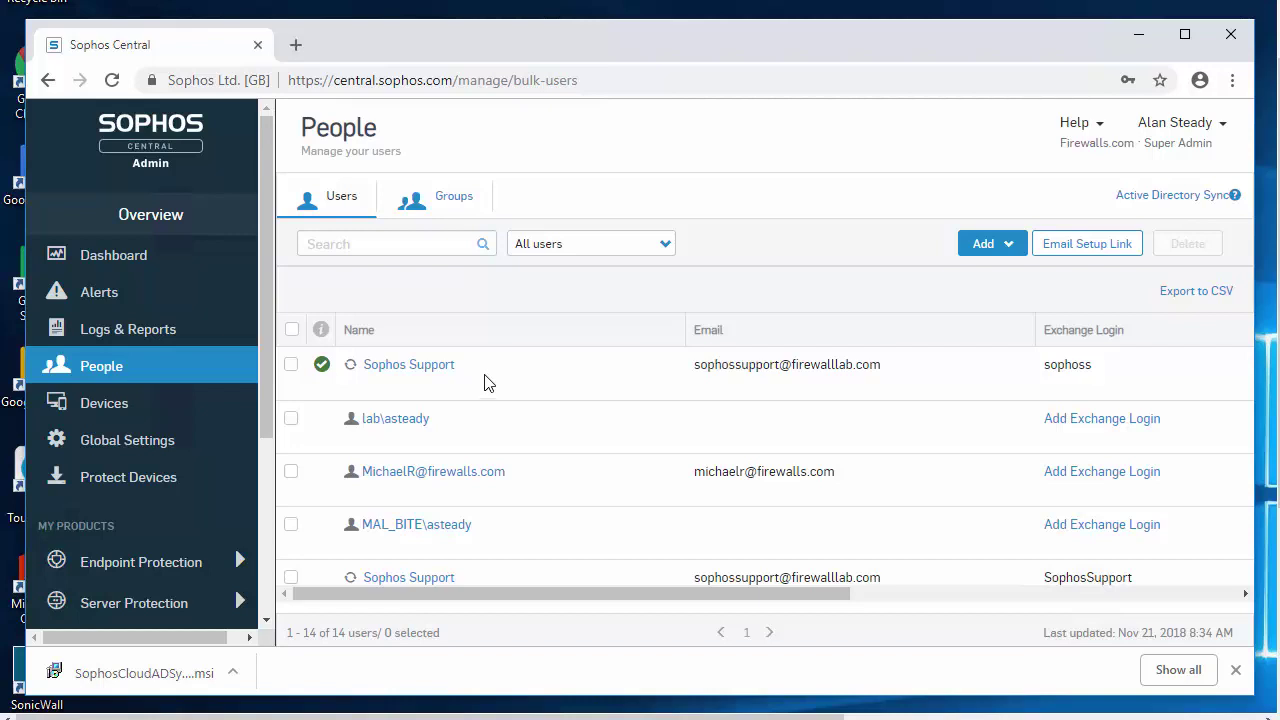
Step: Scroll to the bottom of the Users table and tick the Sophos Central user's checkbox
scroll(485, 380, down, 2)
scroll(495, 379, down, 3)
scroll(498, 378, down, 2)
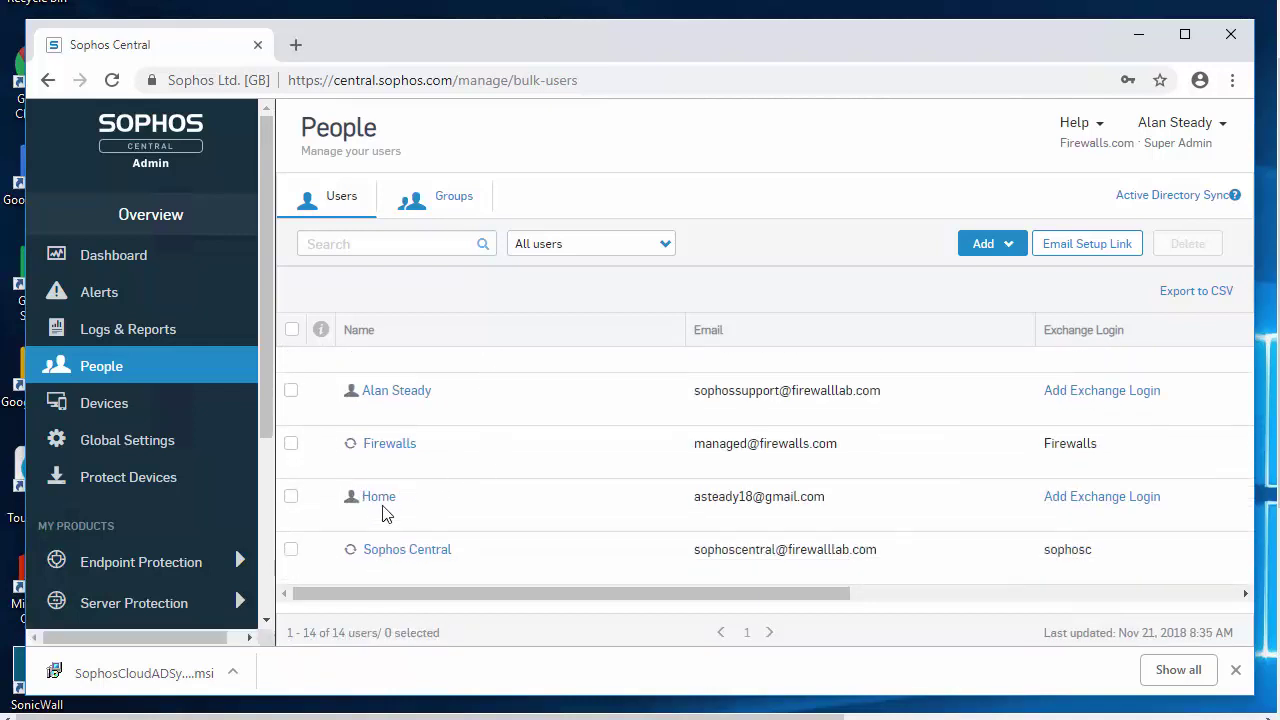
click(289, 552)
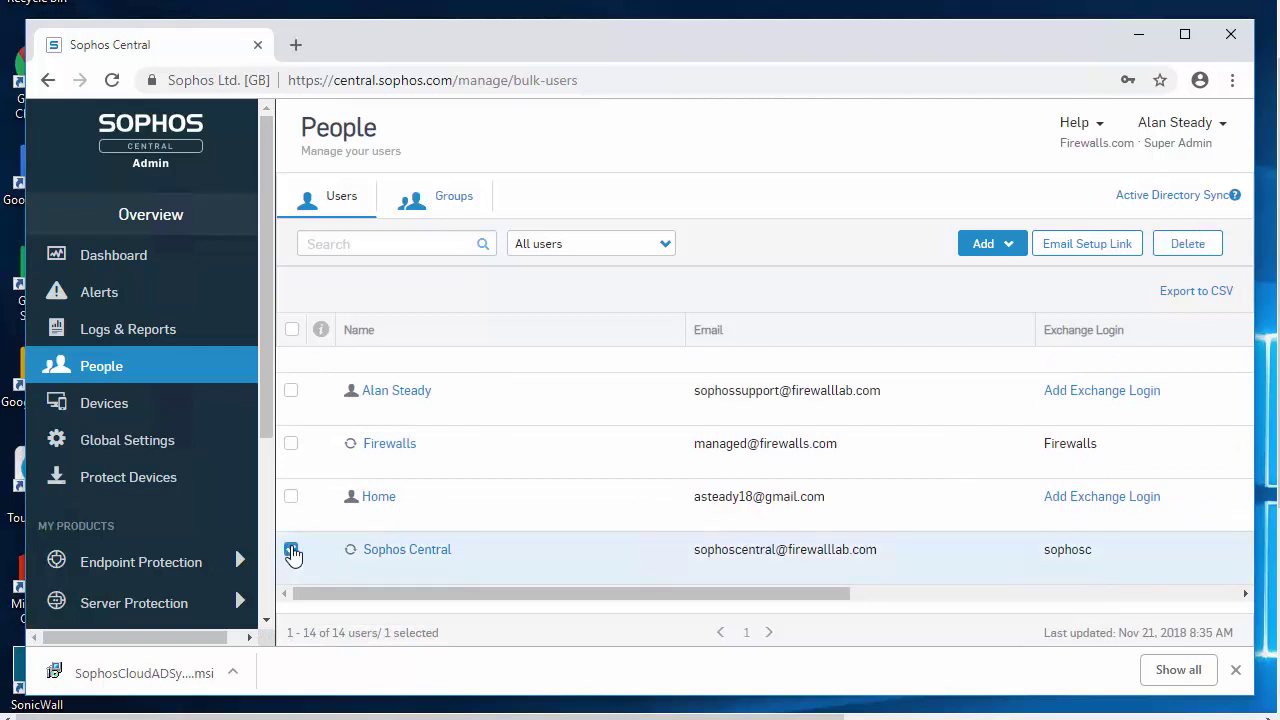